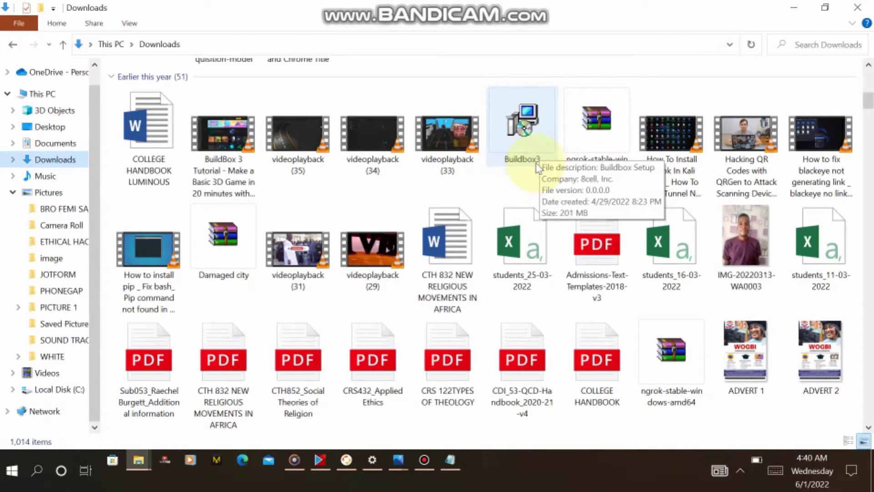
Bring up the file options for the Buildbox3 installer and minimize the open folder windows to reveal the desktop
right_click(517, 123)
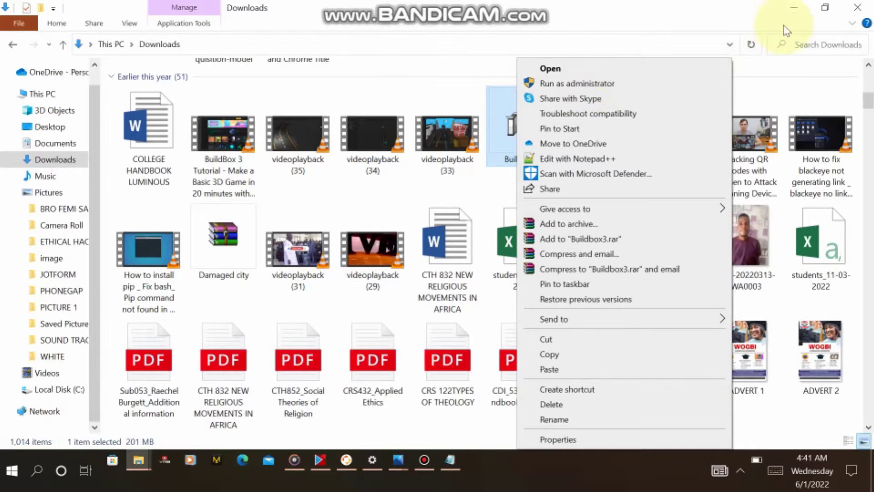
click(792, 11)
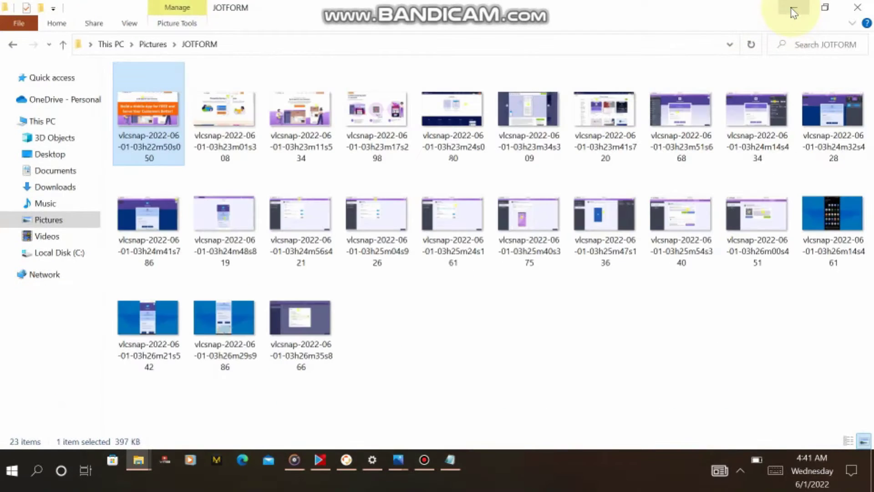
click(793, 11)
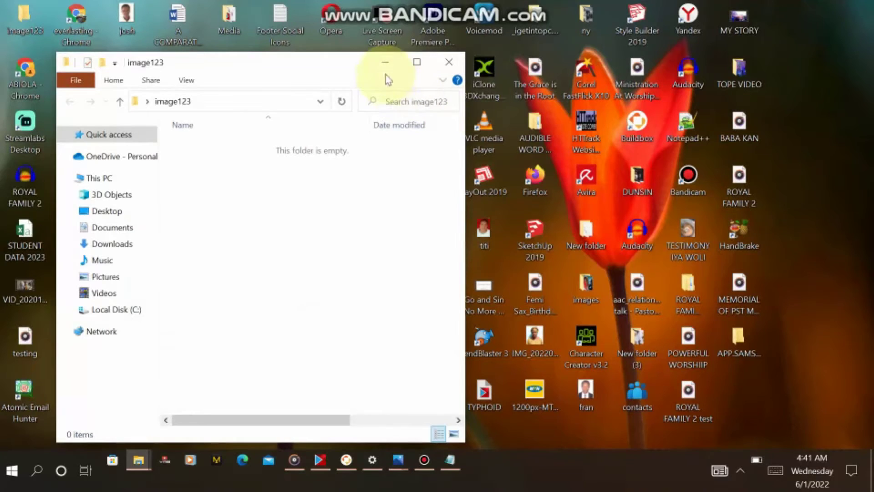
click(391, 61)
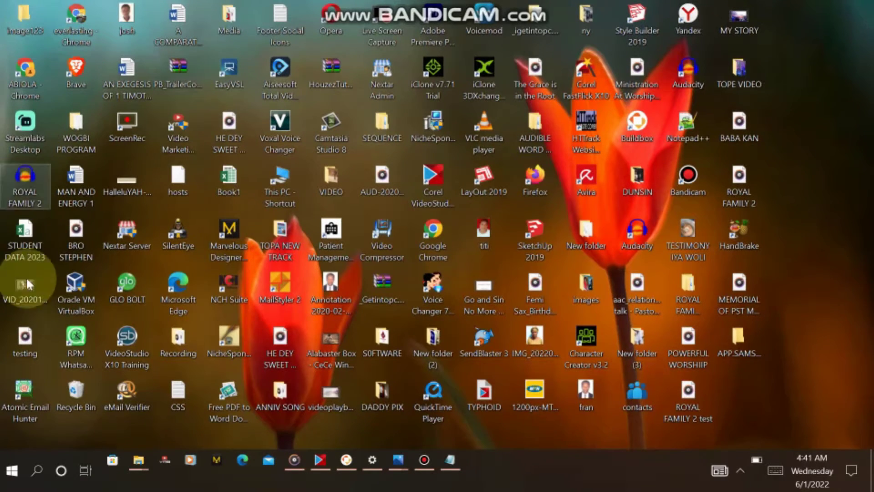
Find the Buildbox app with the Windows search and run it as administrator
key(super)
text(BUIL)
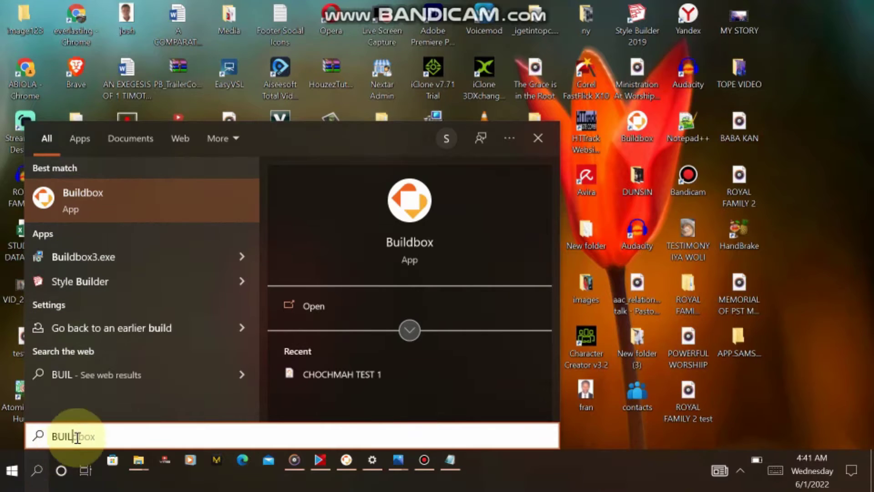
click(95, 435)
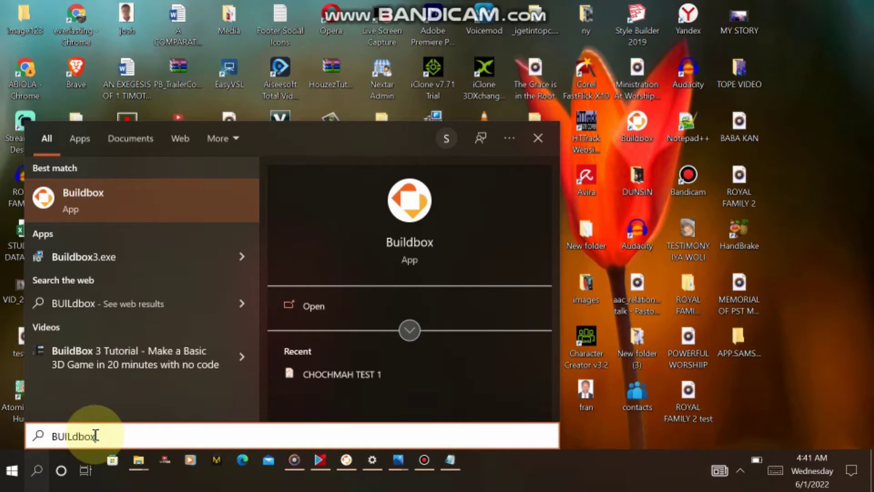
click(102, 212)
right_click(102, 212)
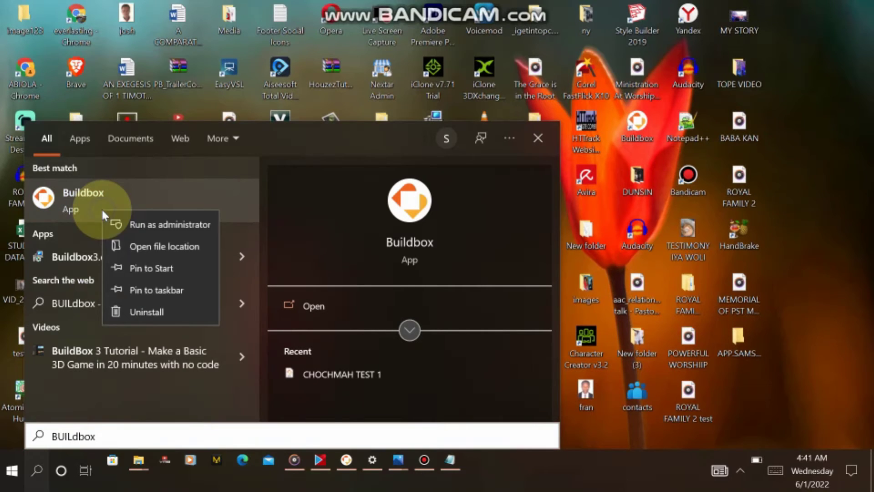
click(134, 221)
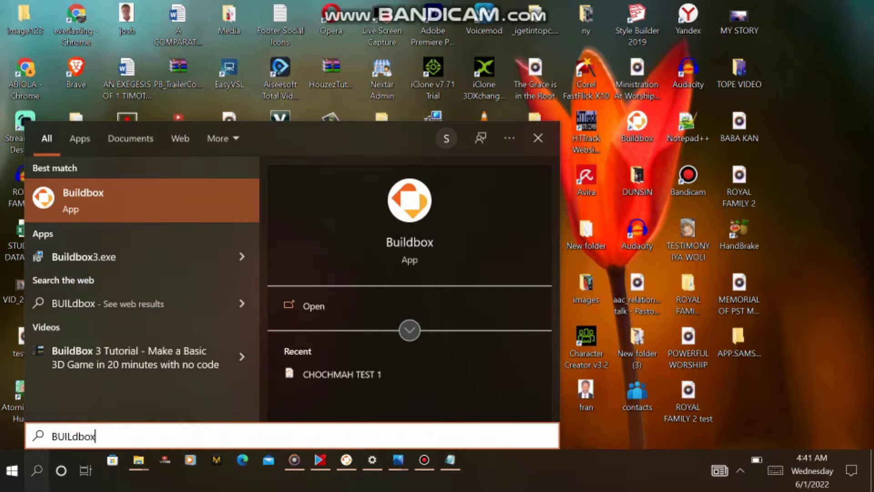
click(340, 333)
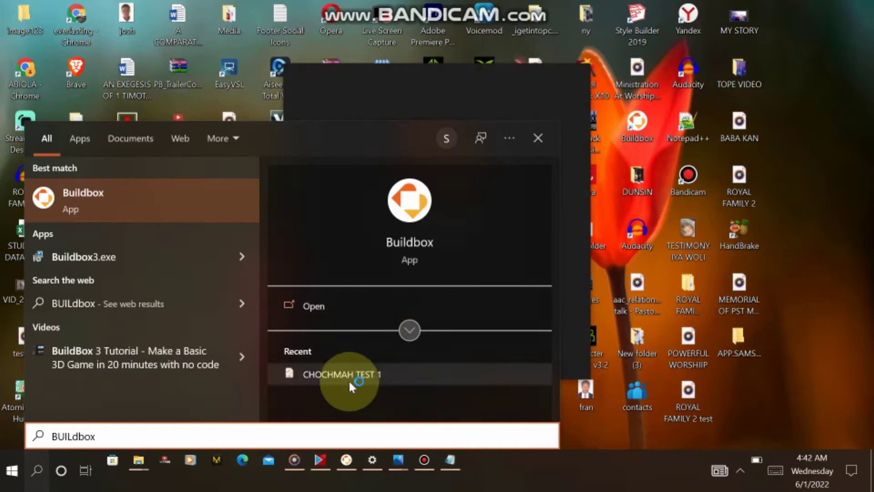
click(416, 459)
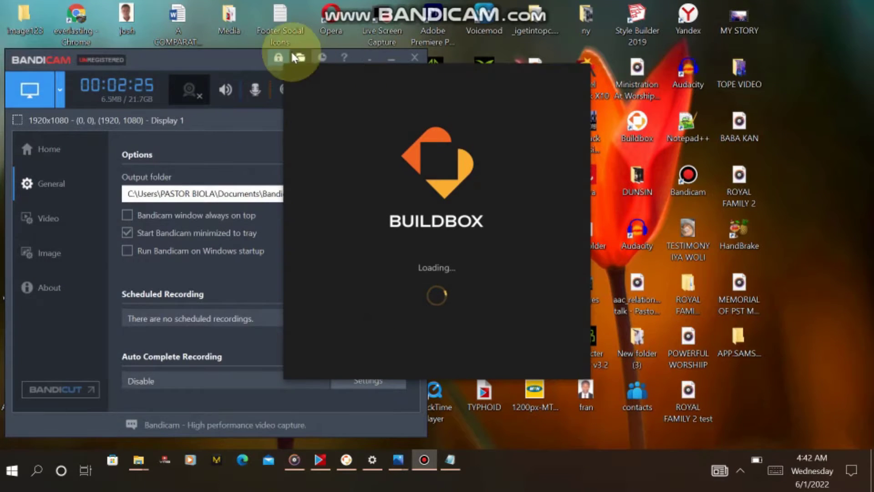
drag(240, 54, 237, 6)
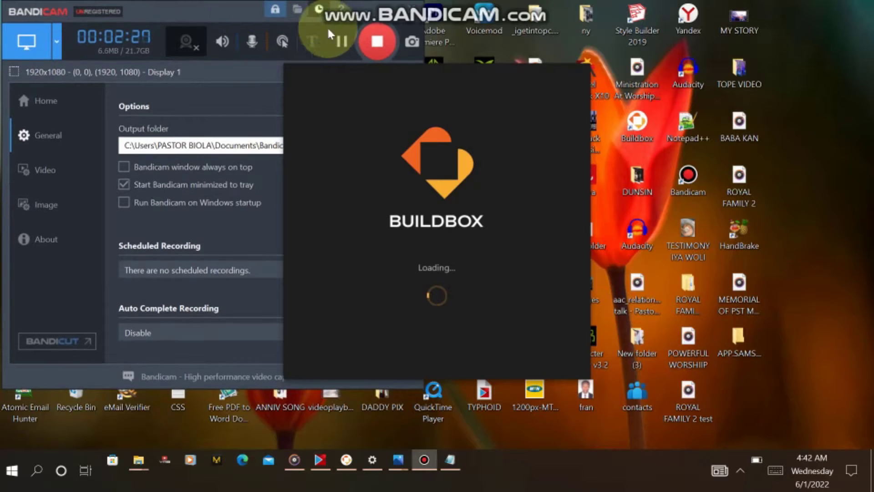
click(341, 42)
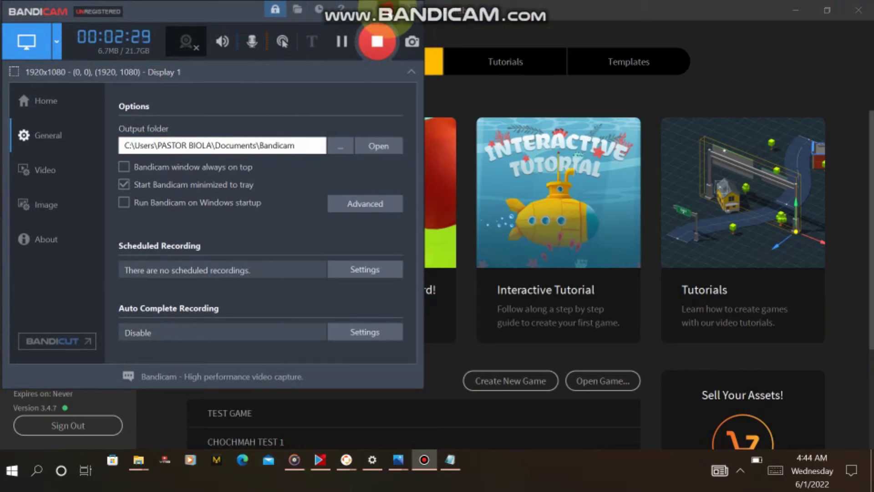
click(379, 7)
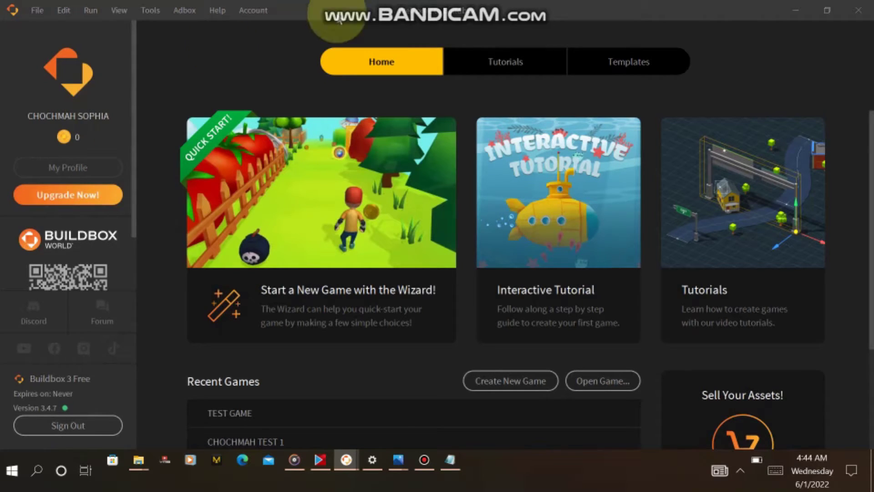
Look through the Tutorials and the Premium Templates, including Adventure Run, and return to the welcome page
click(500, 60)
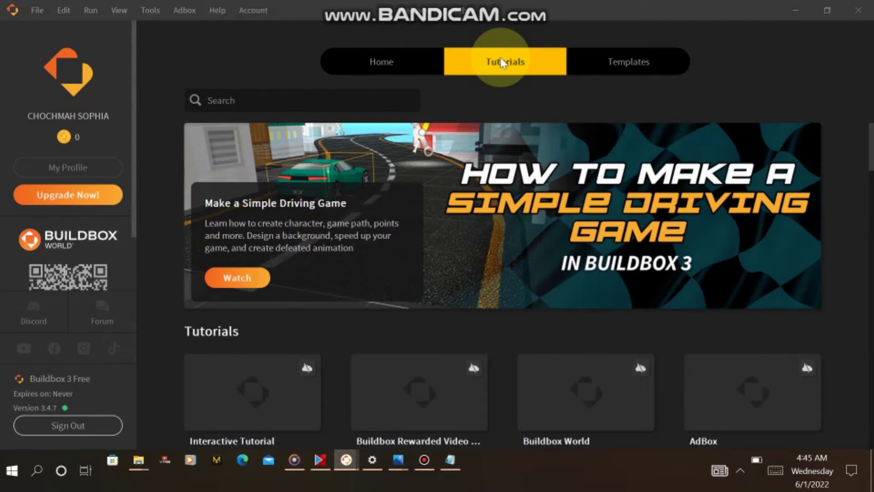
click(372, 54)
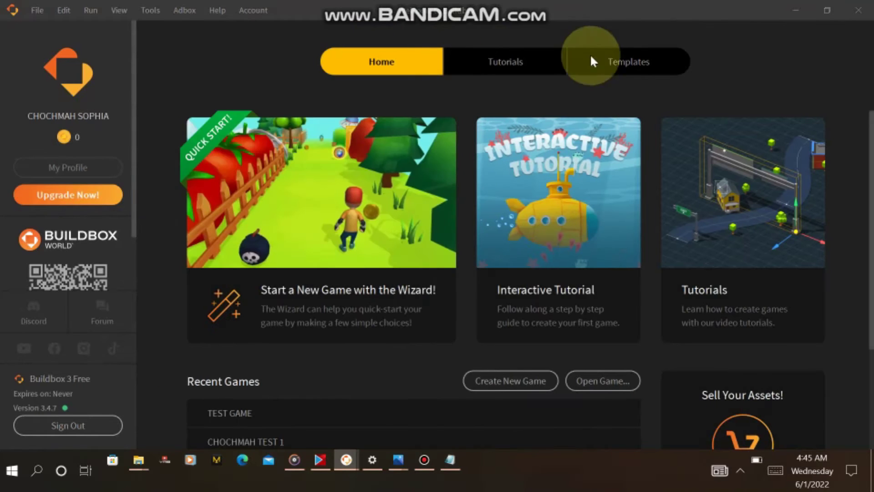
click(629, 63)
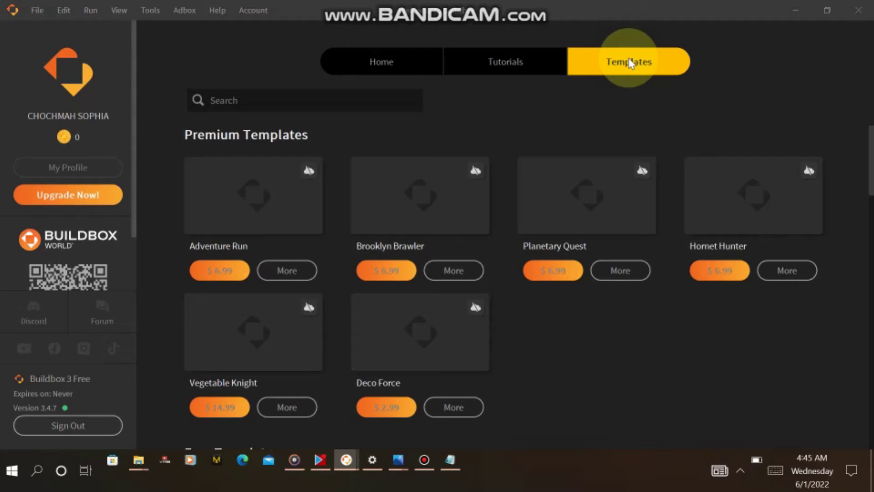
mouse_move(242, 198)
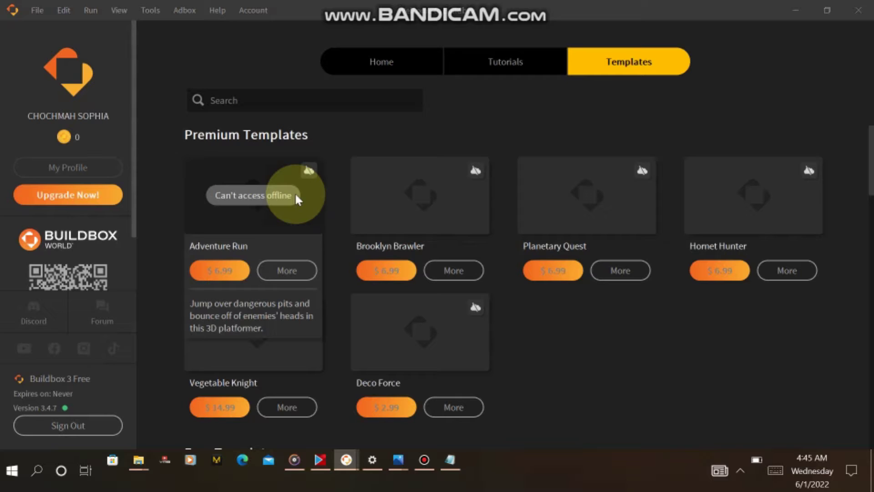
click(397, 64)
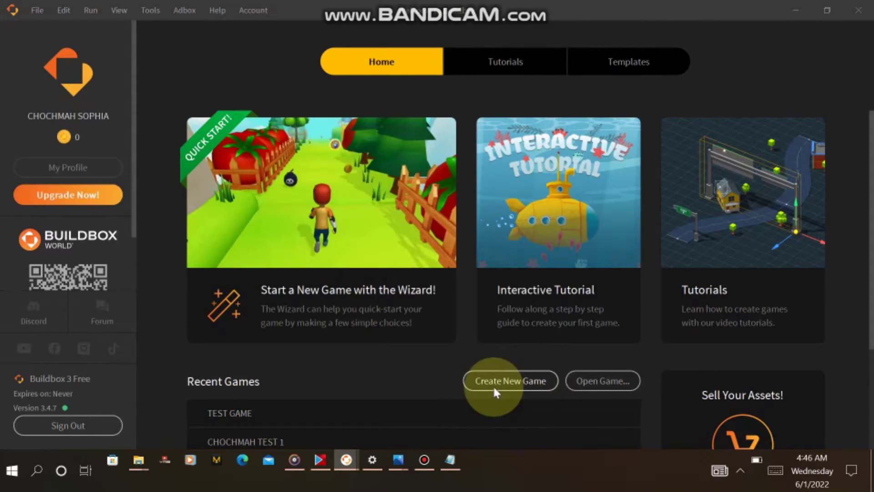
Open the recent TEST GAME project and start a new empty 3D game without saving changes to it
click(272, 415)
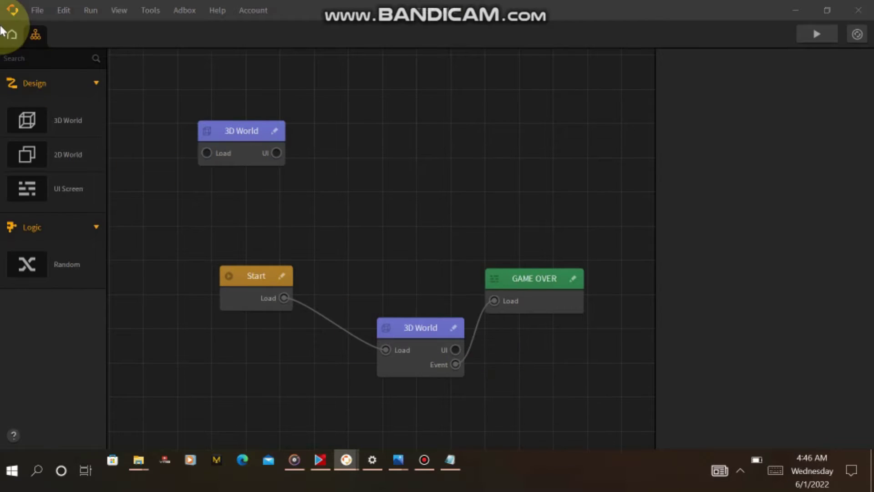
click(38, 15)
click(50, 34)
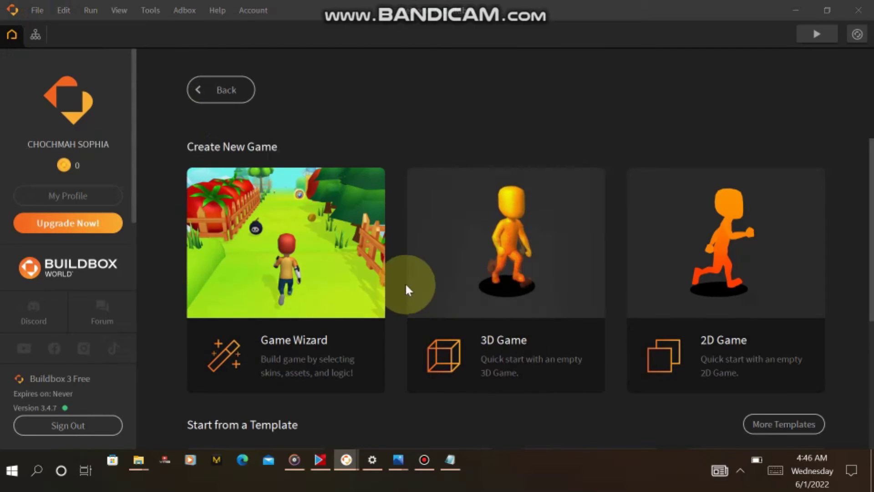
click(35, 11)
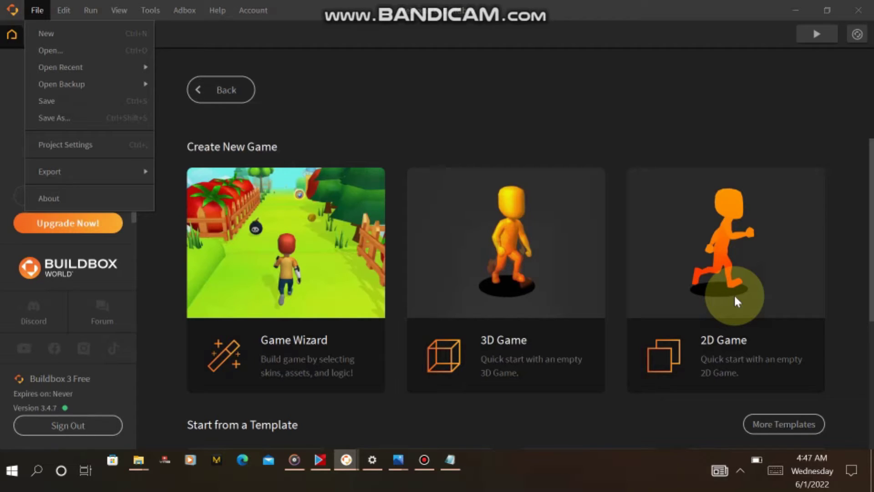
click(495, 272)
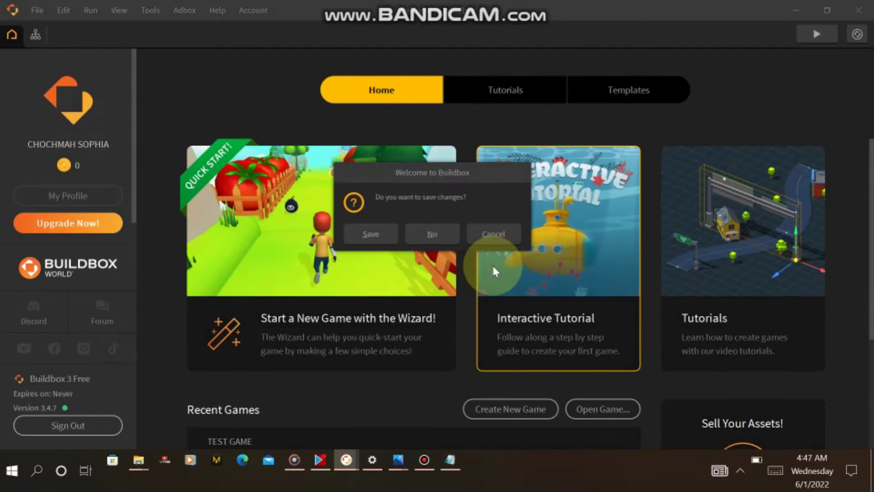
click(431, 234)
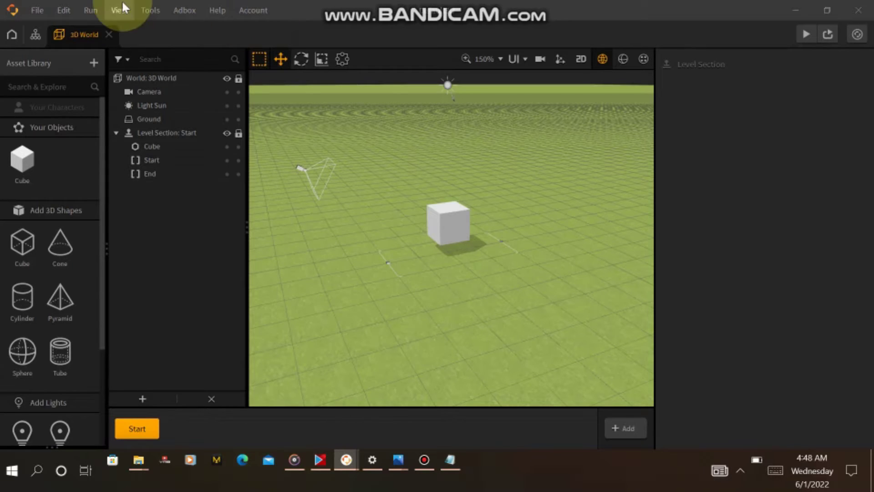
Review the available file, edit, run, view, tools, Adbox, help and account commands
click(36, 11)
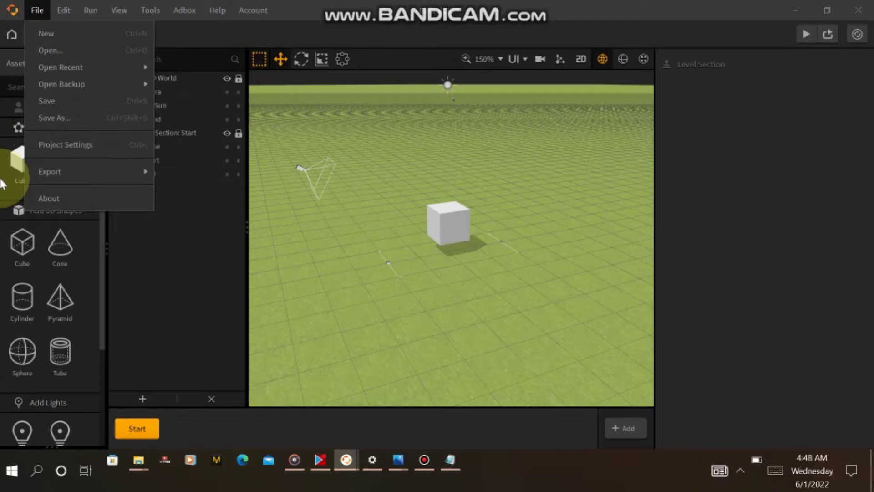
mouse_move(64, 10)
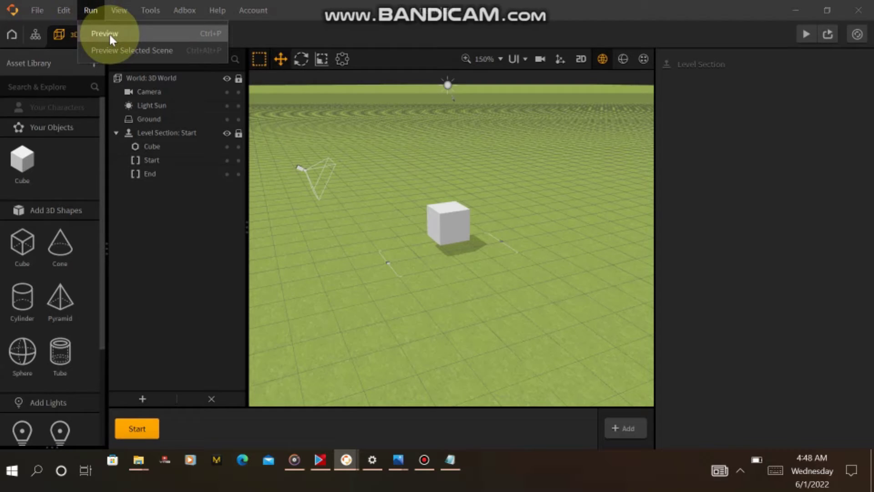
mouse_move(116, 11)
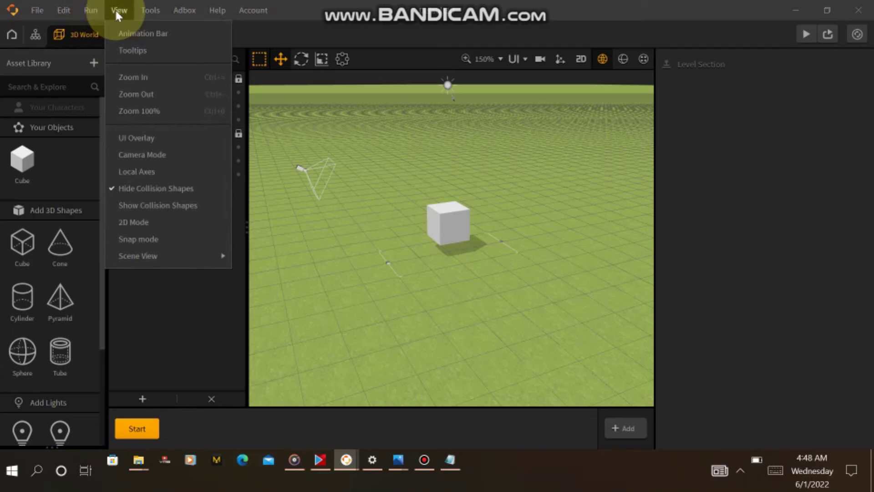
mouse_move(152, 10)
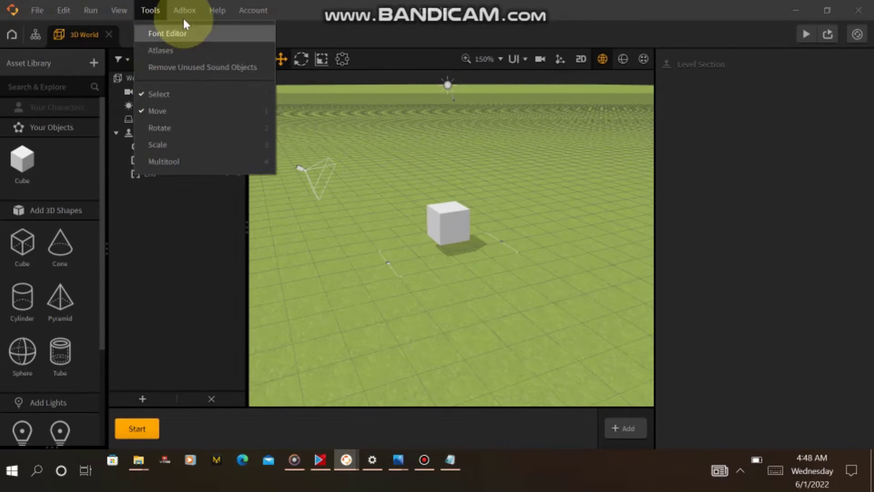
mouse_move(185, 10)
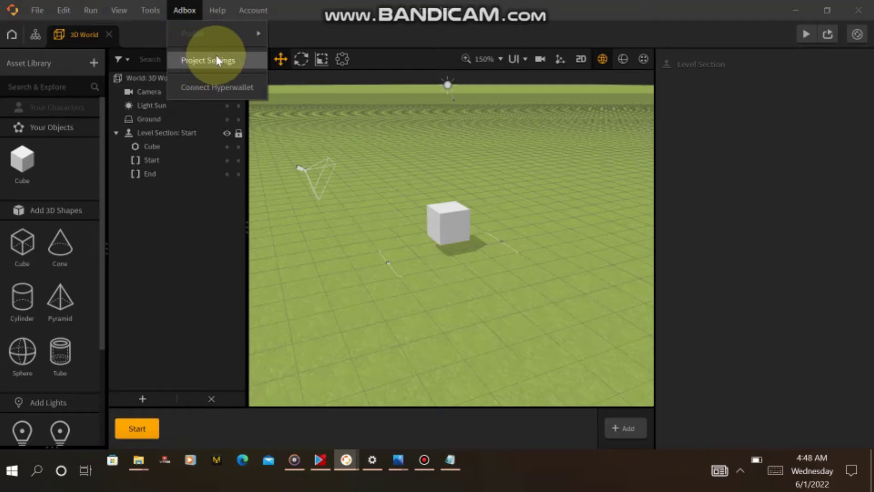
mouse_move(219, 10)
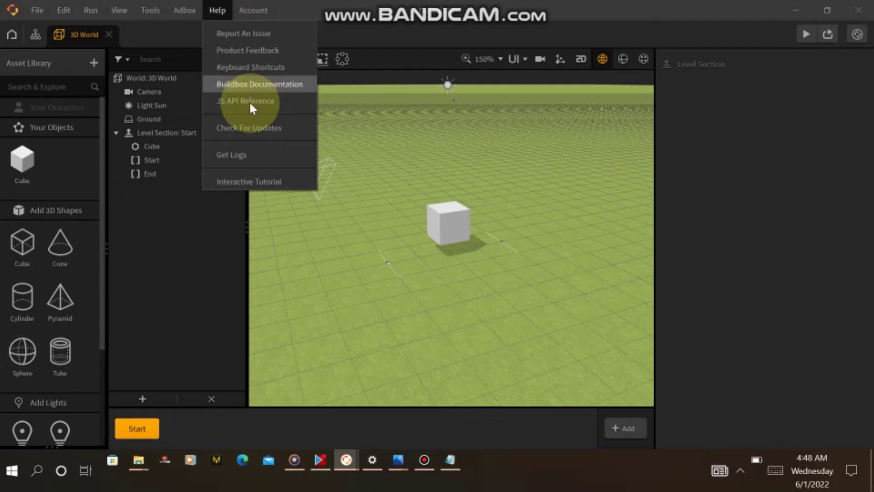
click(249, 127)
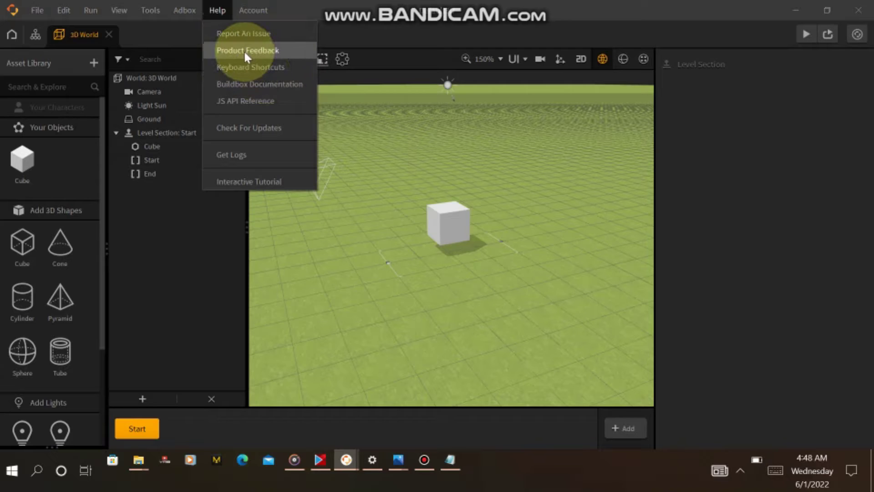
mouse_move(252, 2)
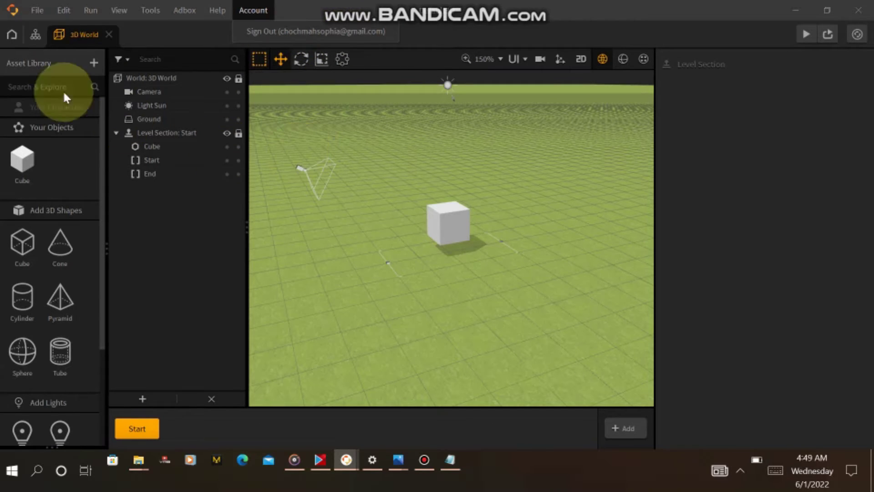
View the home screen and the new game's node map linking Start to the 3D World
click(12, 35)
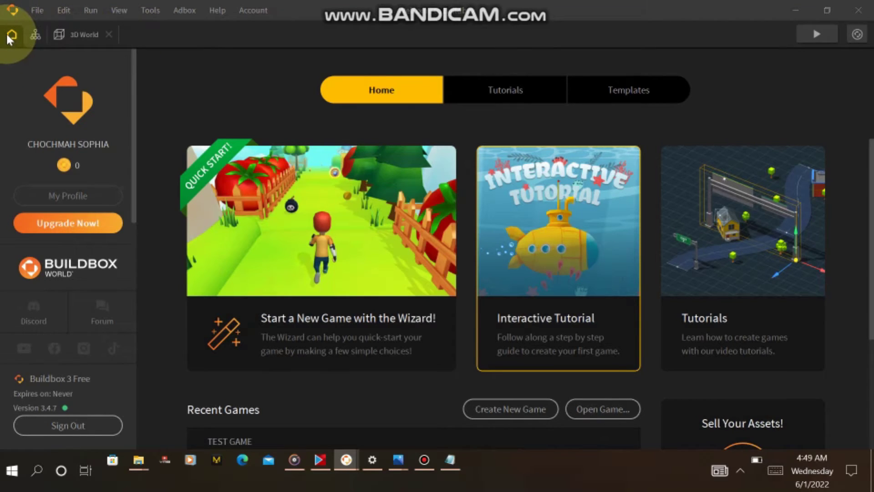
click(35, 36)
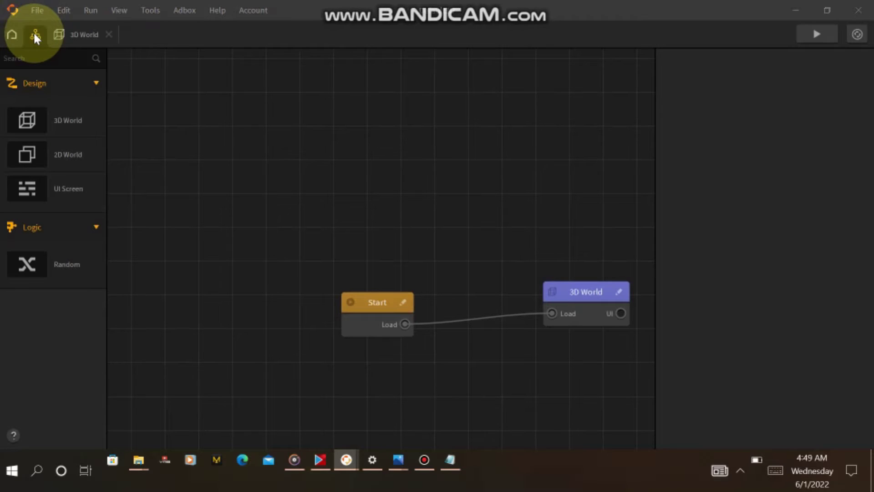
click(11, 35)
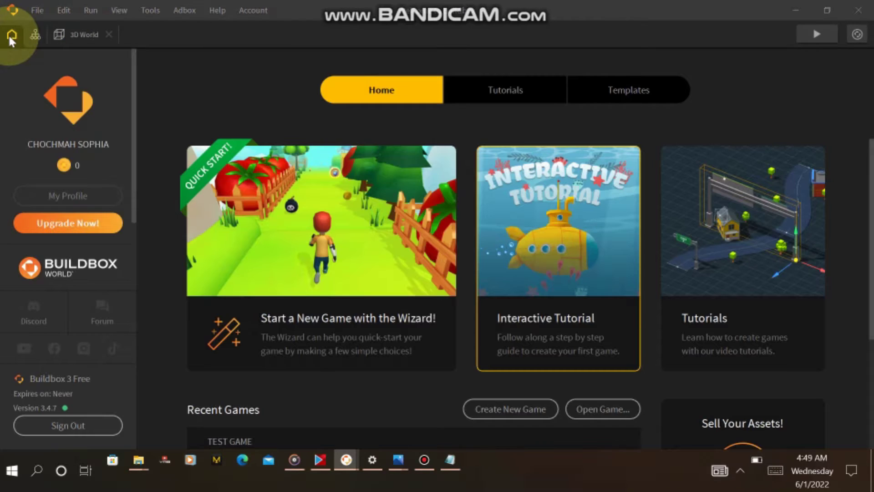
click(38, 34)
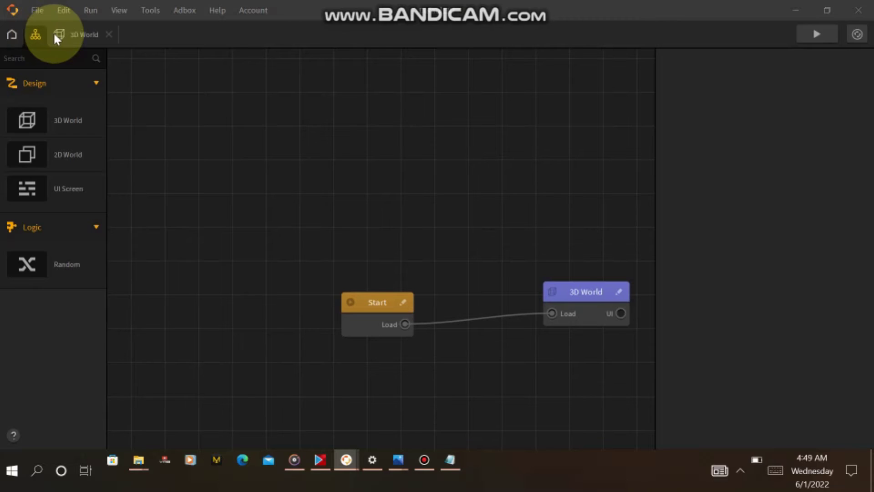
View the 3D World scene, the home screen and the node map, and return to the 3D World scene
click(57, 34)
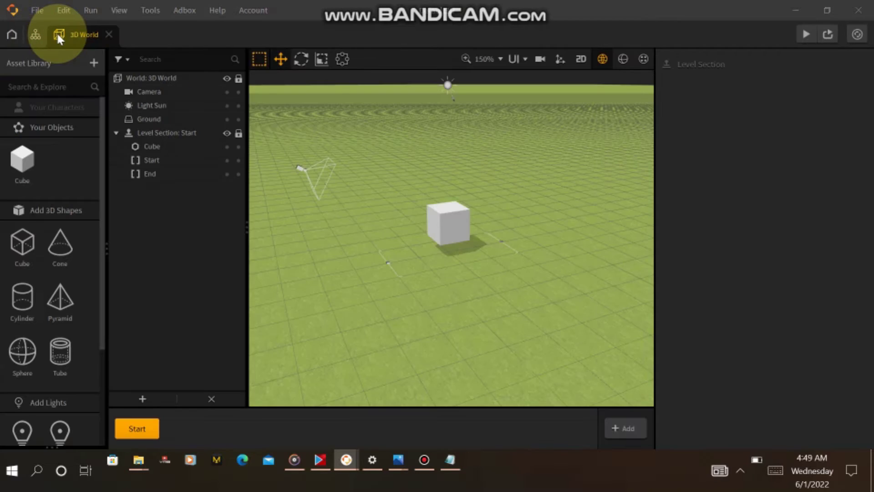
click(12, 35)
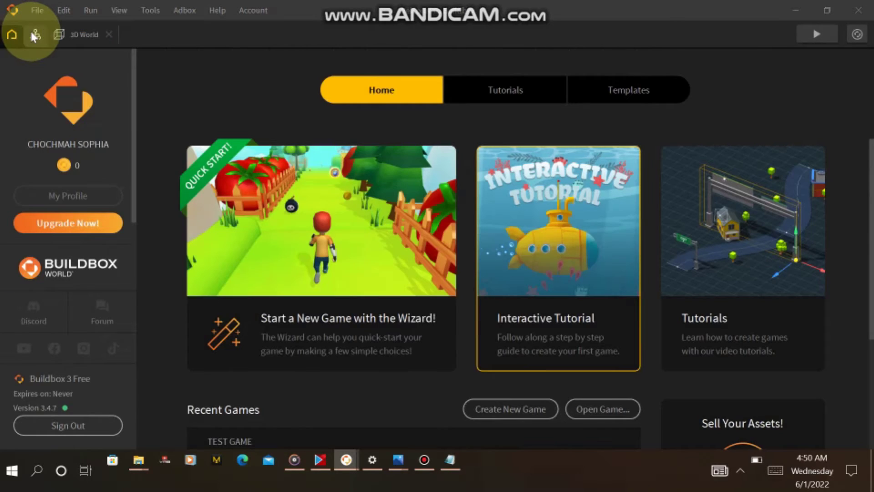
click(34, 35)
click(63, 30)
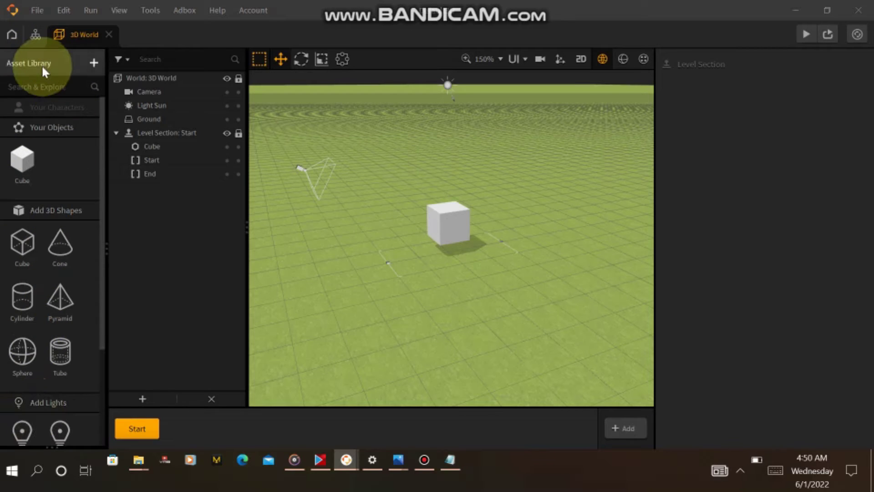
Browse the Asset Library catalog's Top 3D Smart Assets and return through the home screen and node map to the 3D World
click(93, 64)
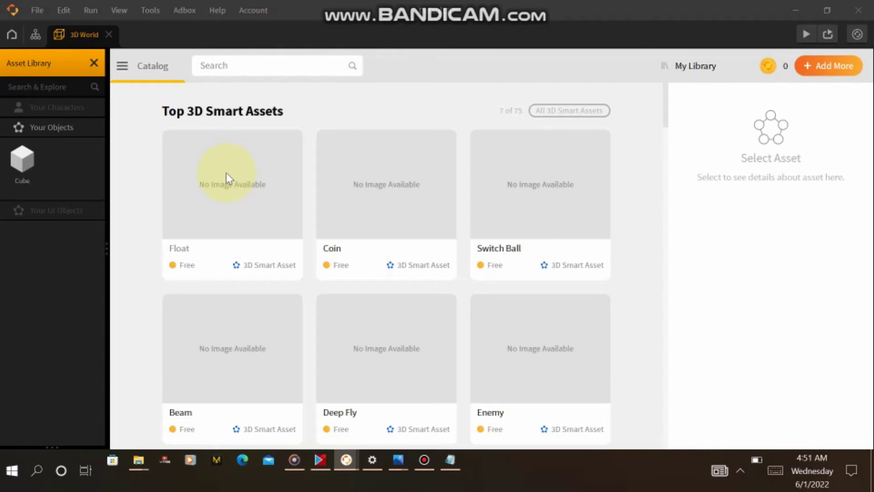
click(12, 35)
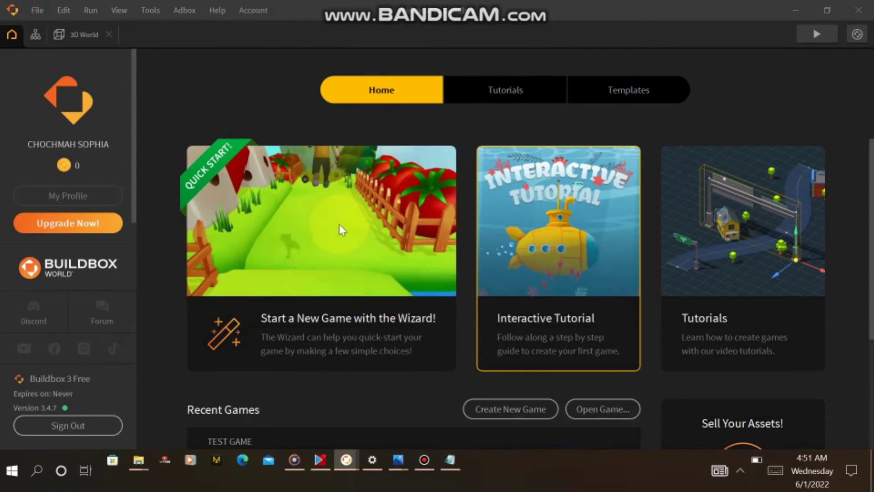
click(36, 34)
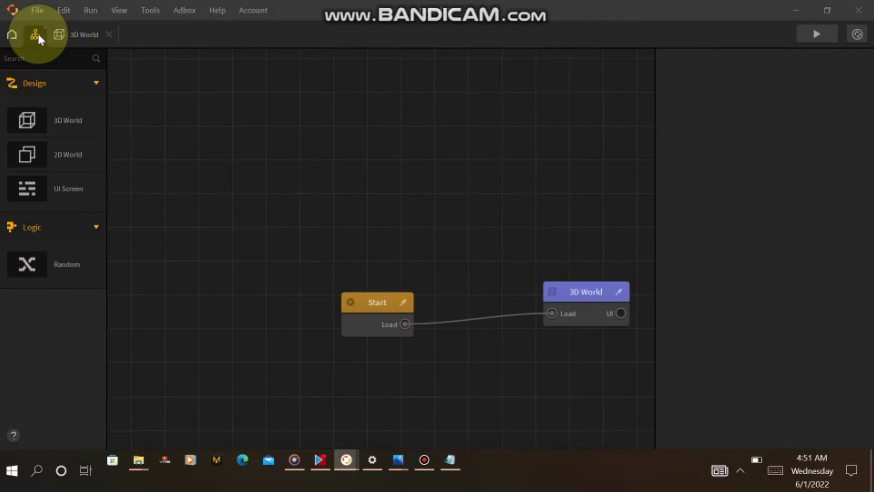
click(76, 28)
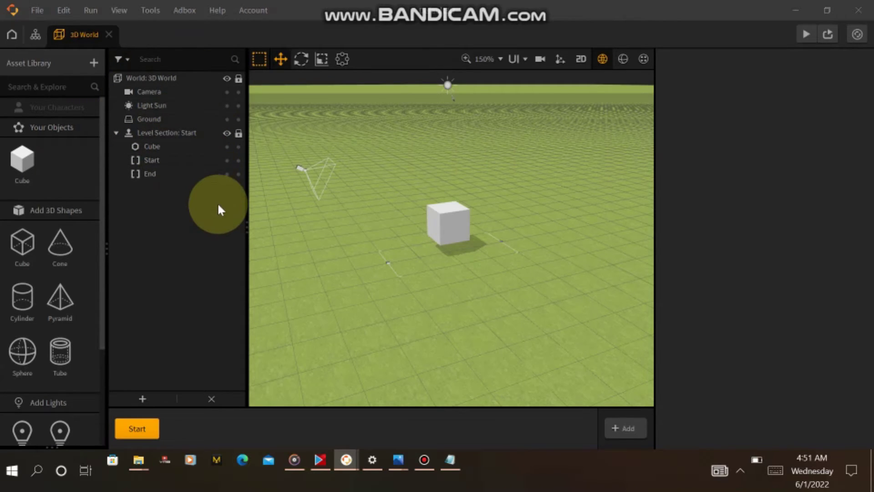
click(424, 459)
click(385, 8)
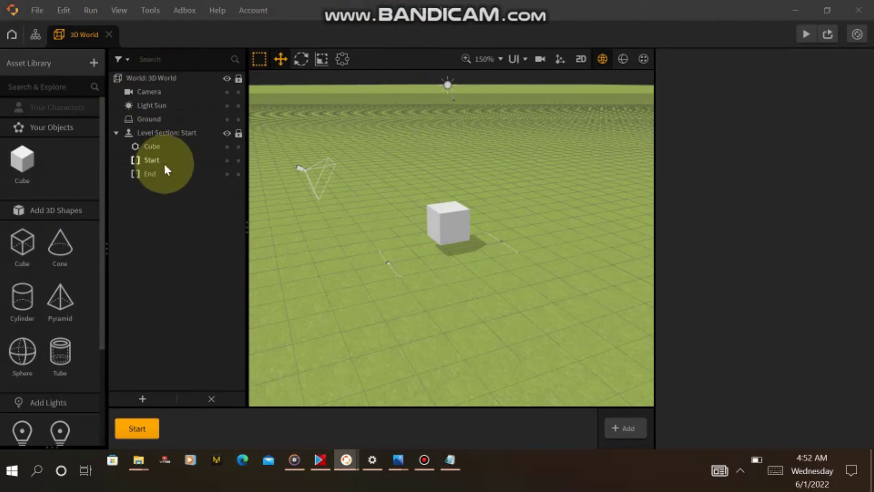
Select the cube with the Move tool and shift it along the Z axis to about 0.329
click(146, 147)
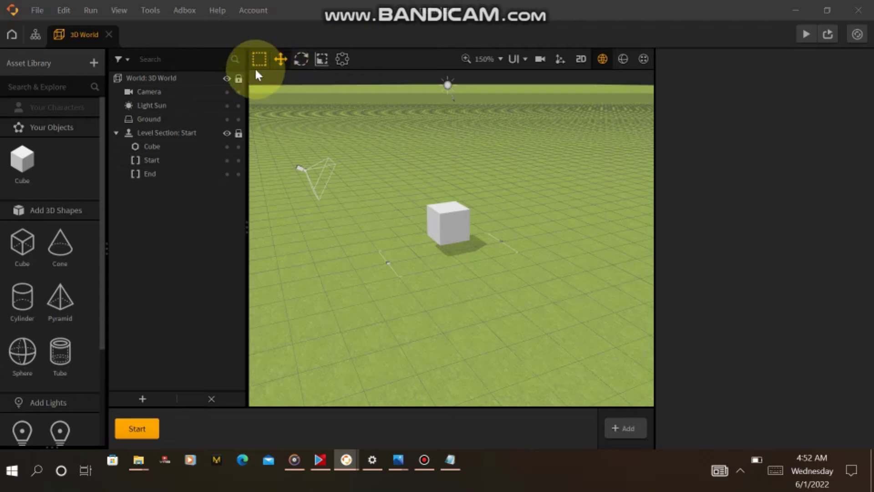
click(281, 59)
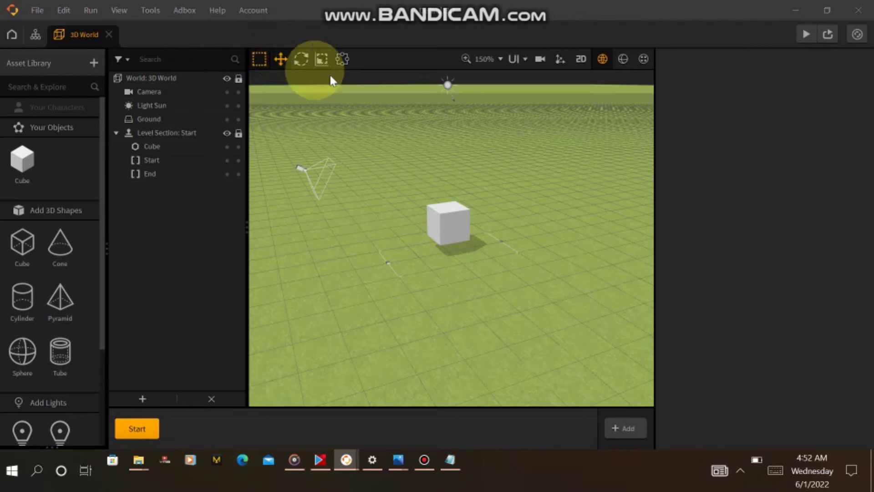
click(457, 228)
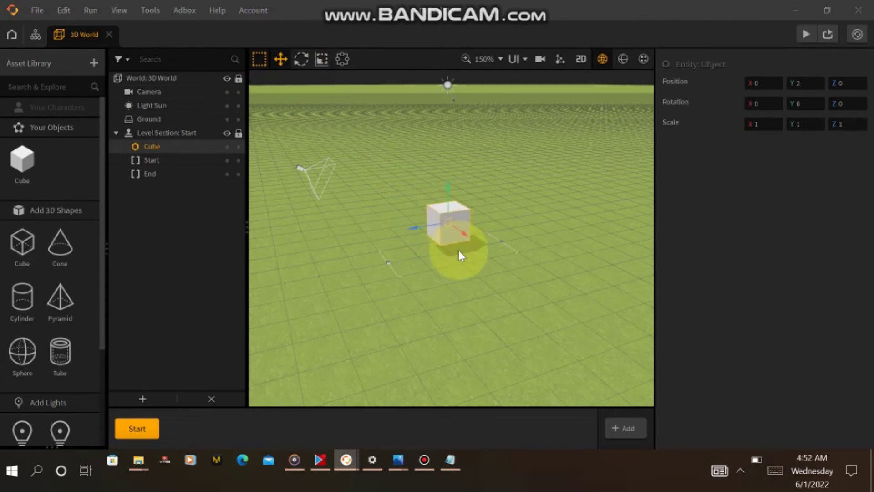
drag(413, 229, 408, 246)
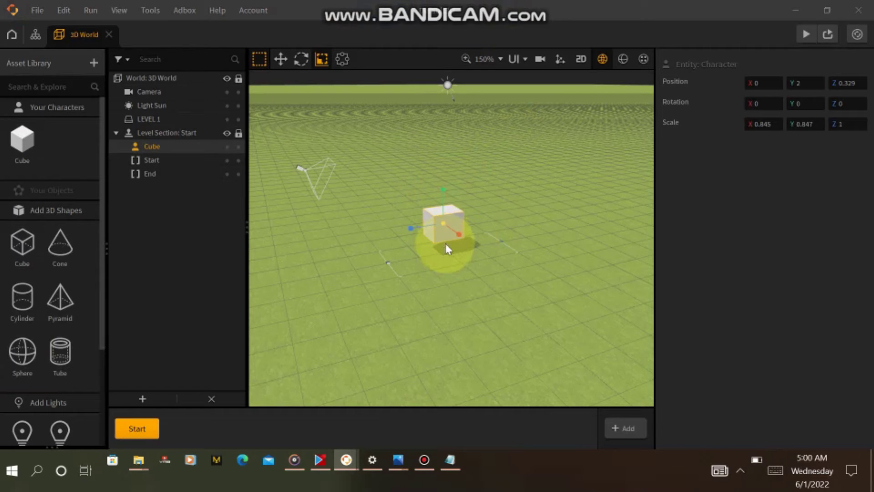
Lower the cube to about Y 0.868 and move the End level border along Z to about -18
click(280, 58)
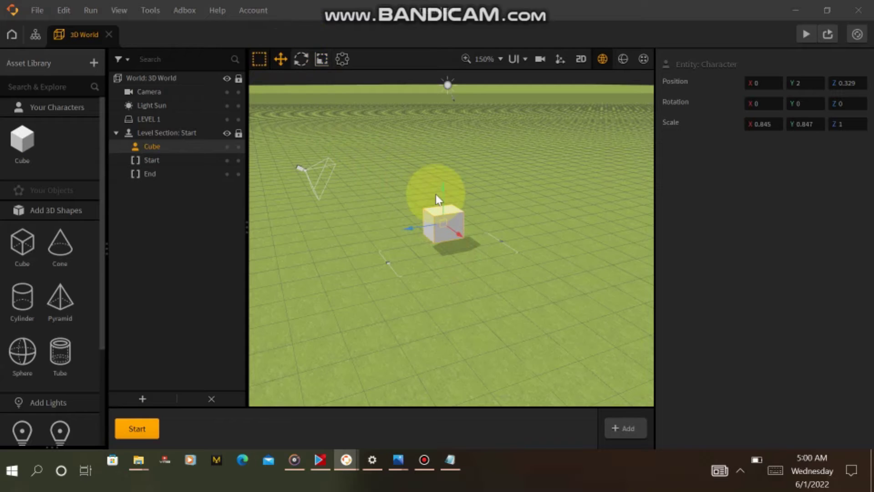
drag(444, 206, 444, 210)
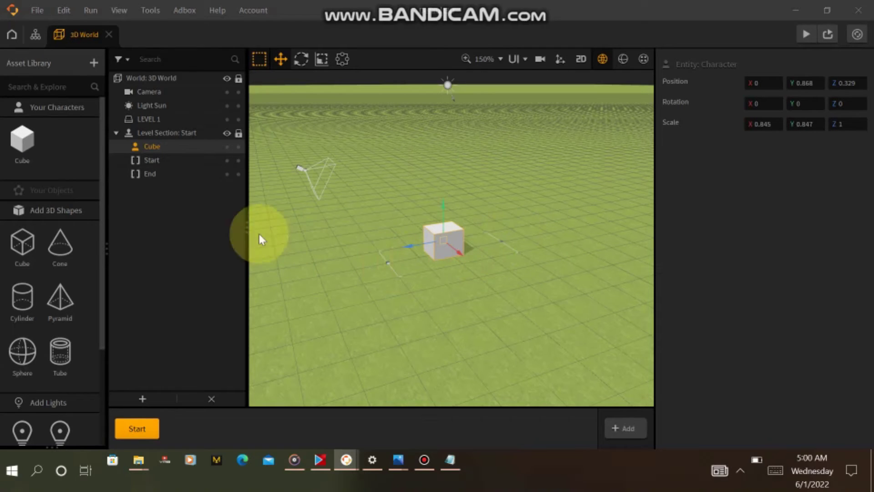
click(144, 172)
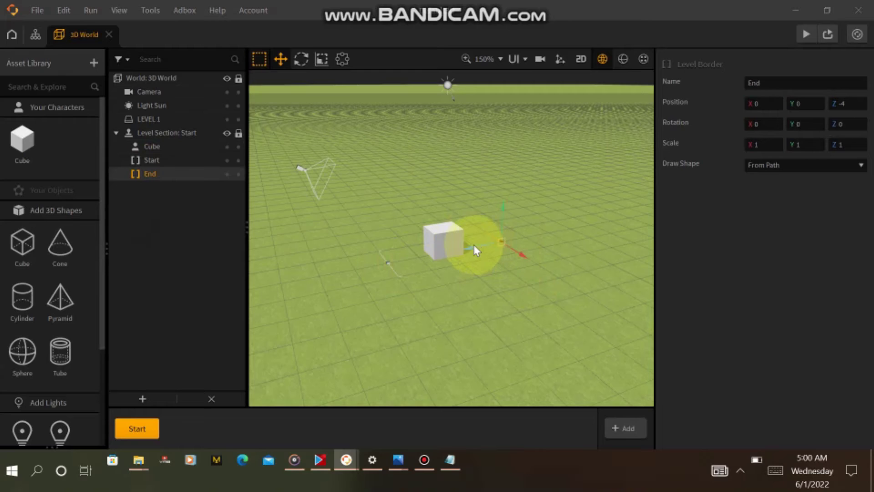
drag(515, 236, 627, 216)
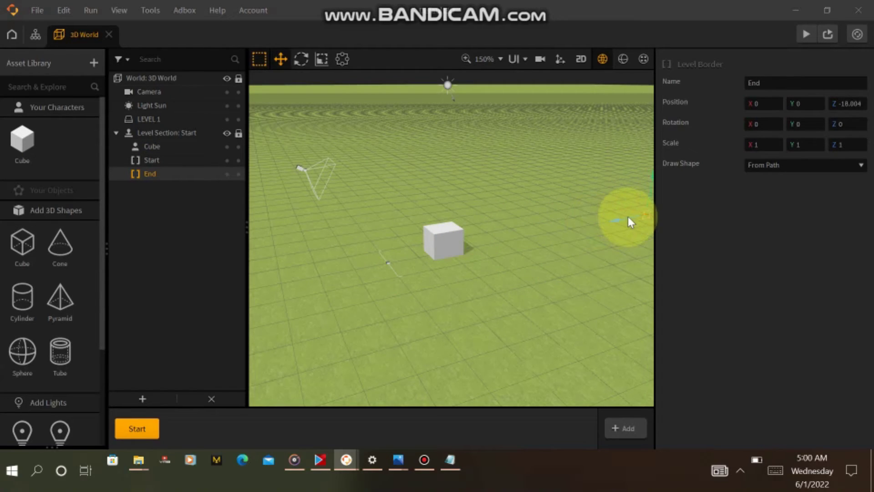
Move the cube along the Z axis to about 2.986, beside the Start border, and check the LEVEL 1 ground's properties
click(438, 239)
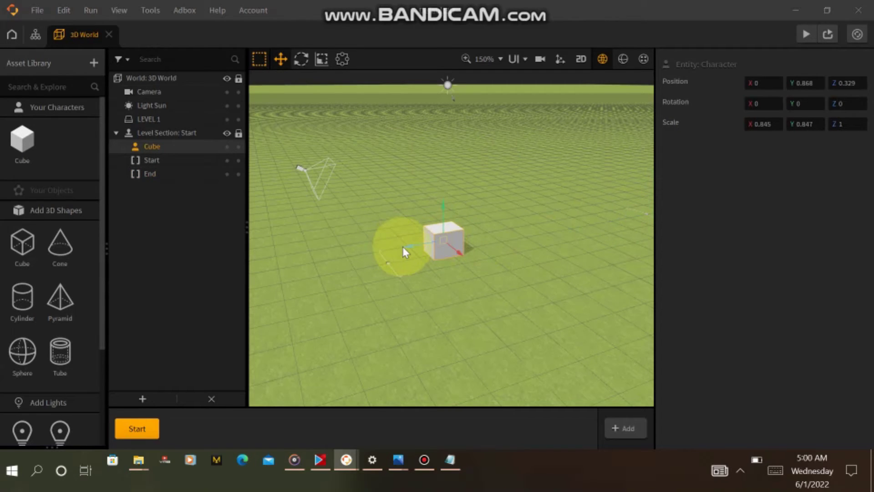
drag(402, 247, 362, 265)
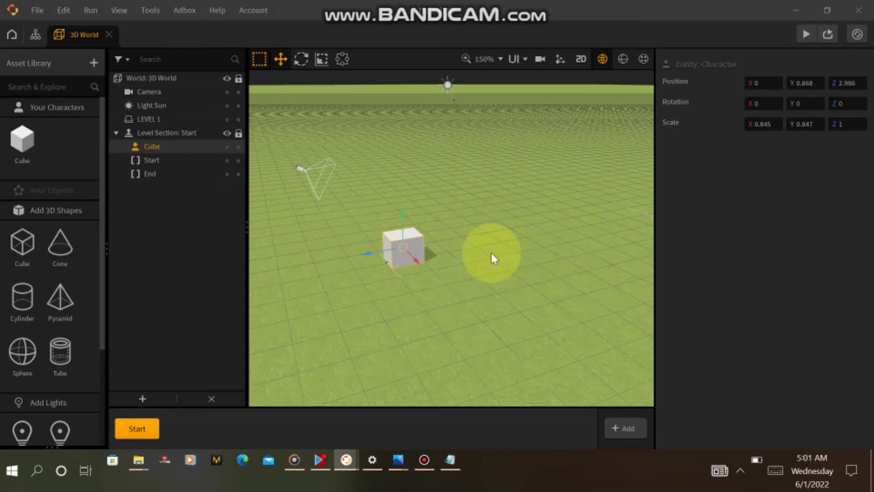
click(463, 247)
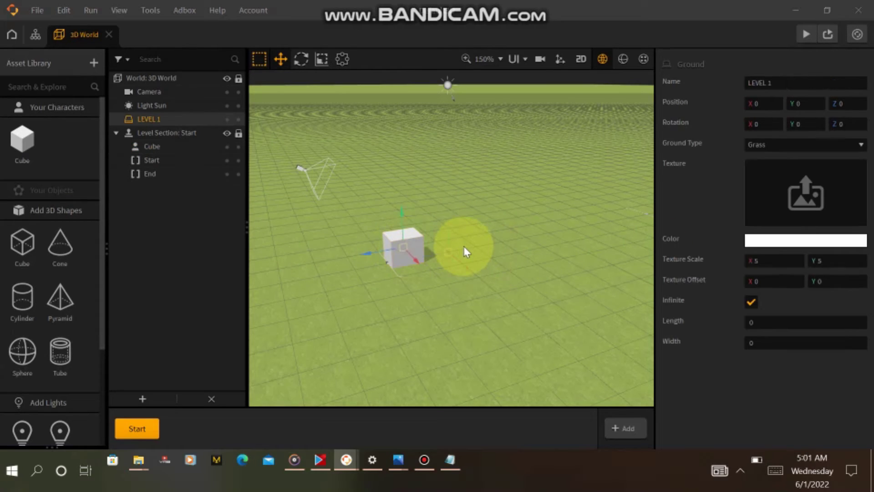
click(413, 242)
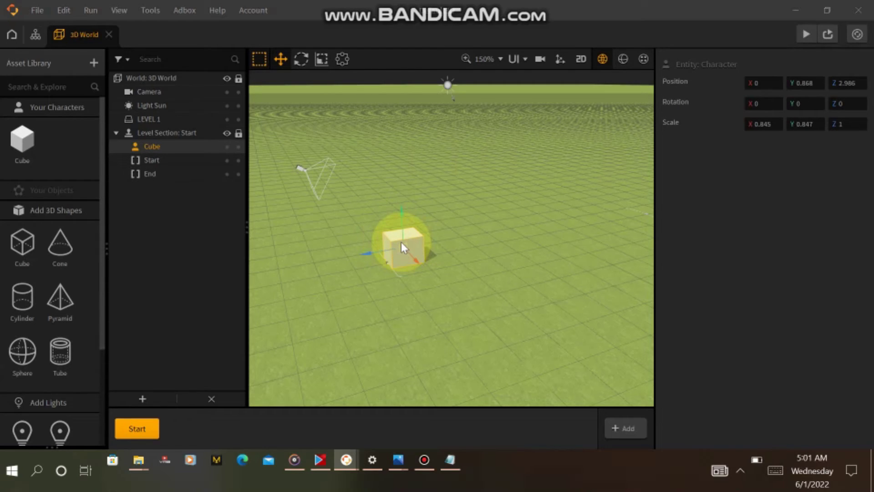
Compare the node map, including the 3D World node's properties, with the 3D World scene containing the cube character
click(36, 31)
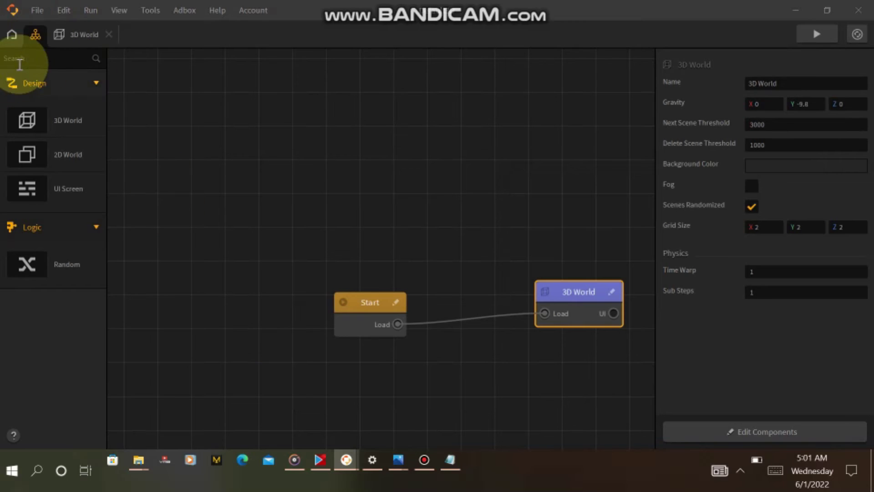
click(72, 33)
click(400, 245)
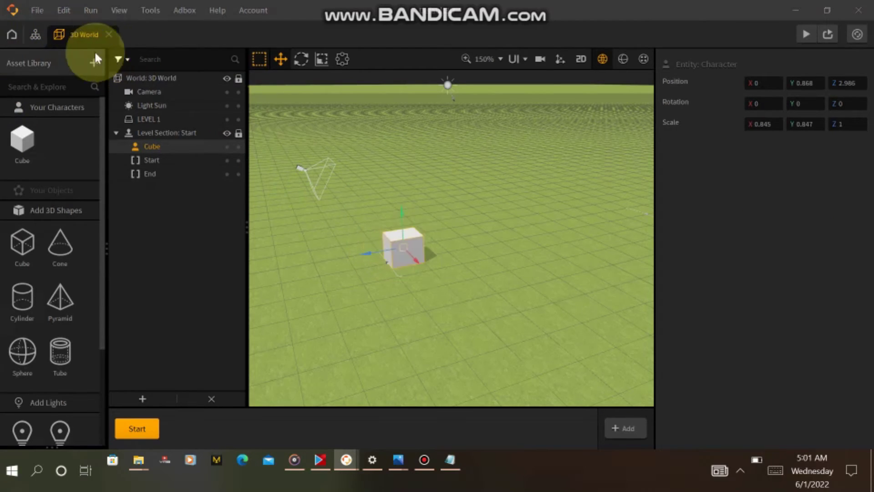
click(36, 36)
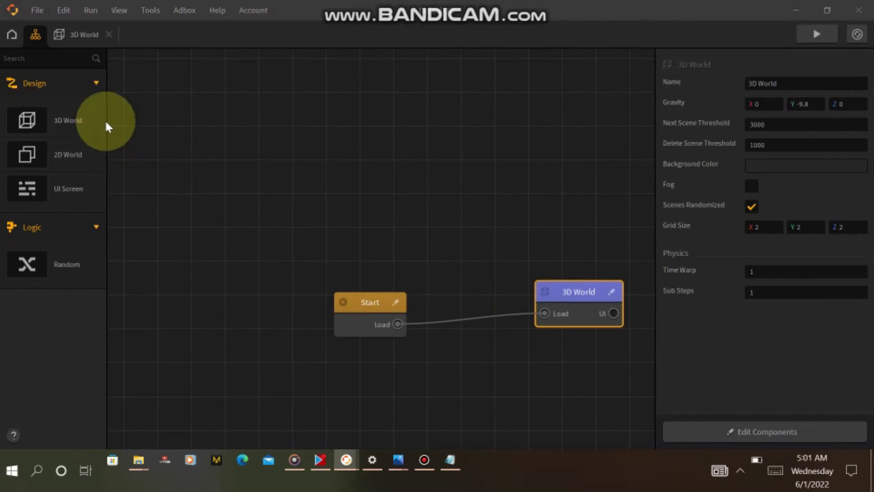
click(76, 33)
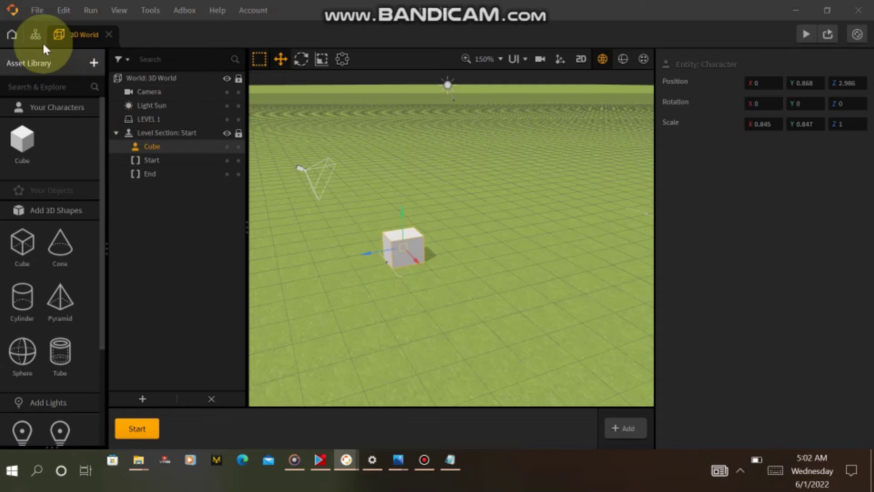
click(36, 32)
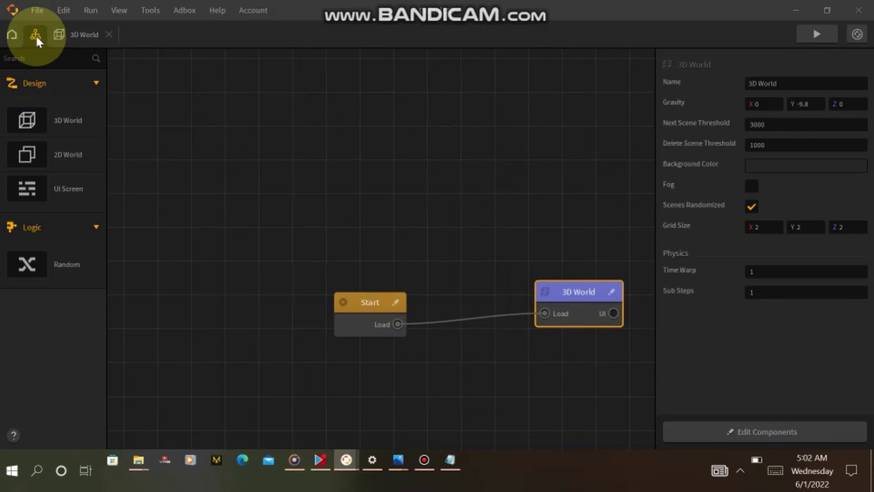
click(59, 35)
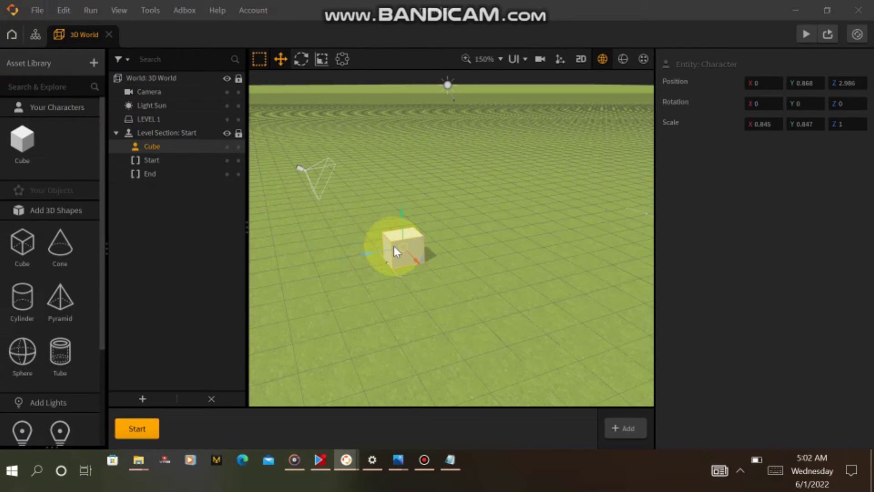
Compare the Cube character asset's settings with the placed cube's properties, and examine the asset's Physics type options
click(20, 139)
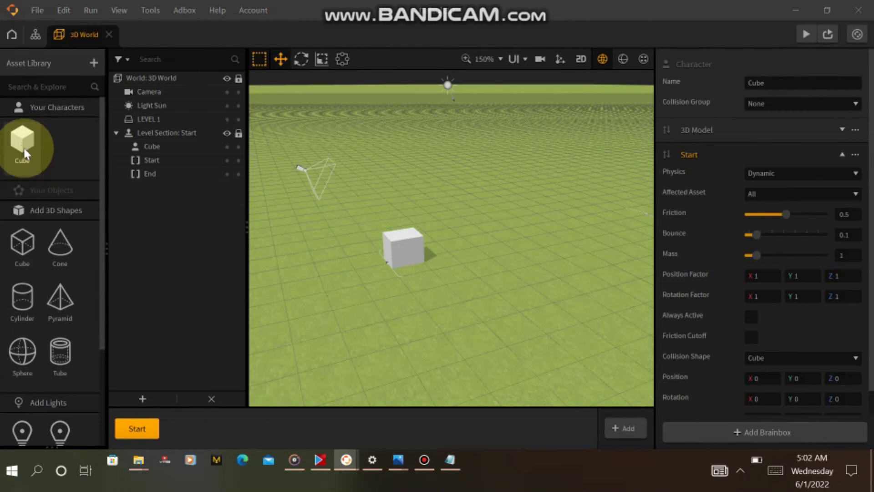
click(385, 253)
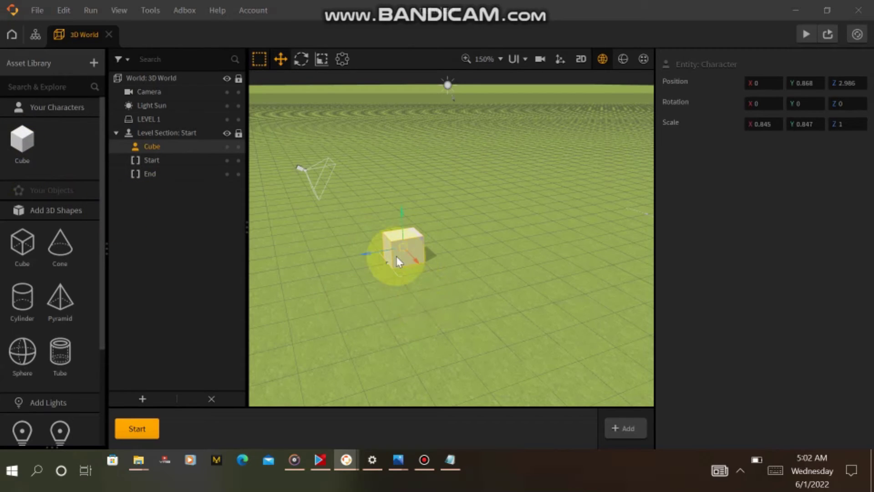
click(18, 146)
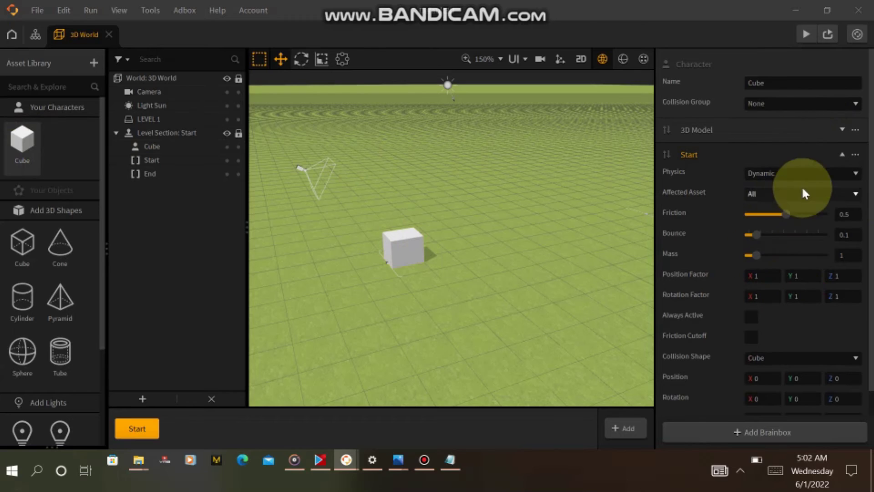
click(822, 170)
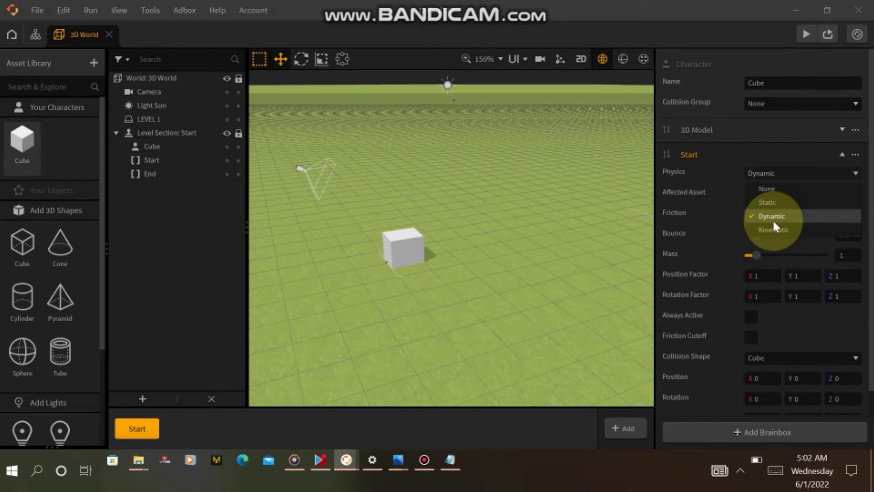
Scale the cube down to about 0.845 in X and 0.847 in Y
click(304, 57)
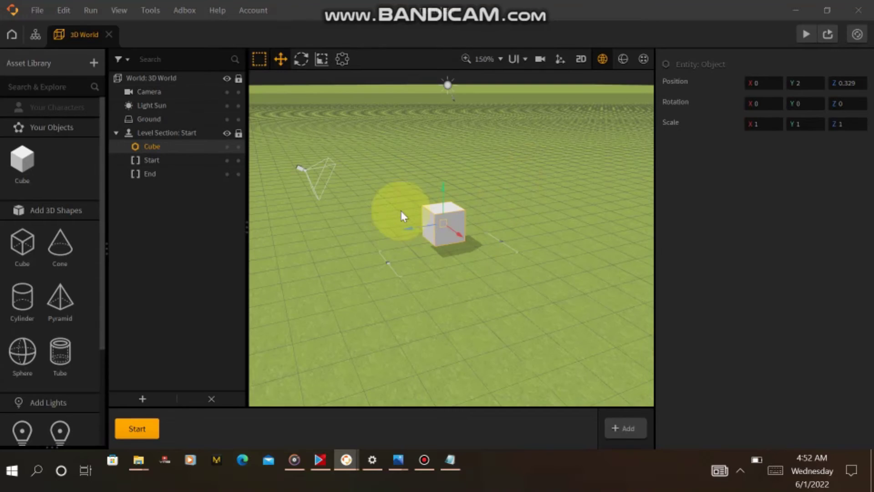
click(321, 61)
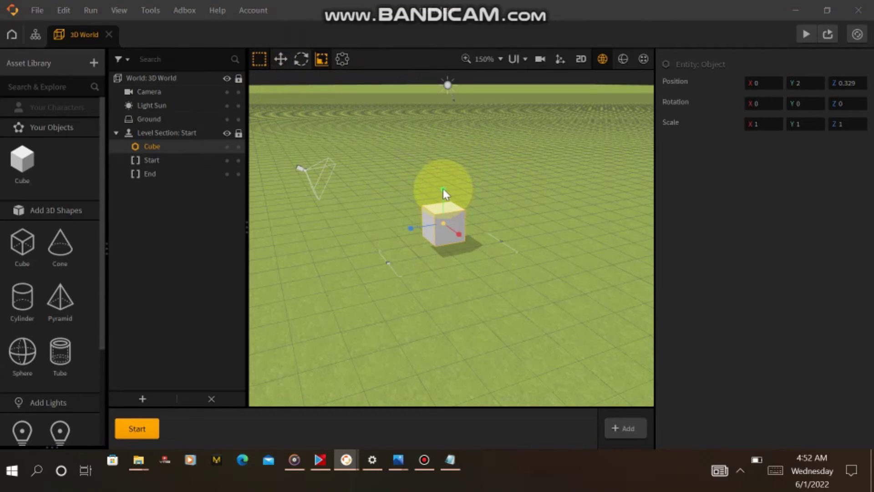
drag(444, 188, 457, 231)
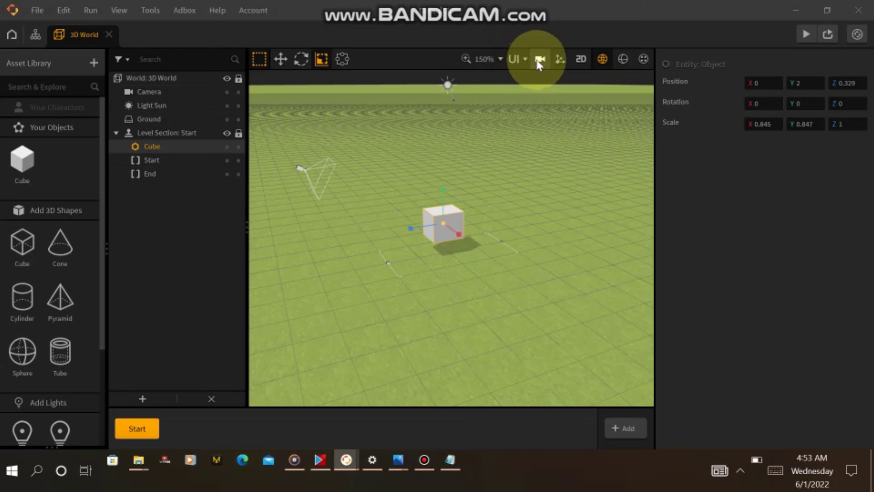
Switch the scene viewport to the 2D view
click(583, 60)
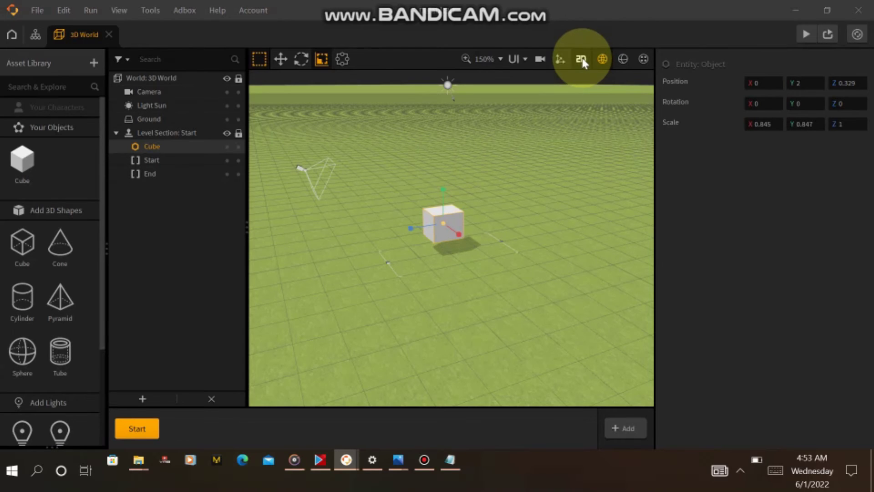
click(582, 61)
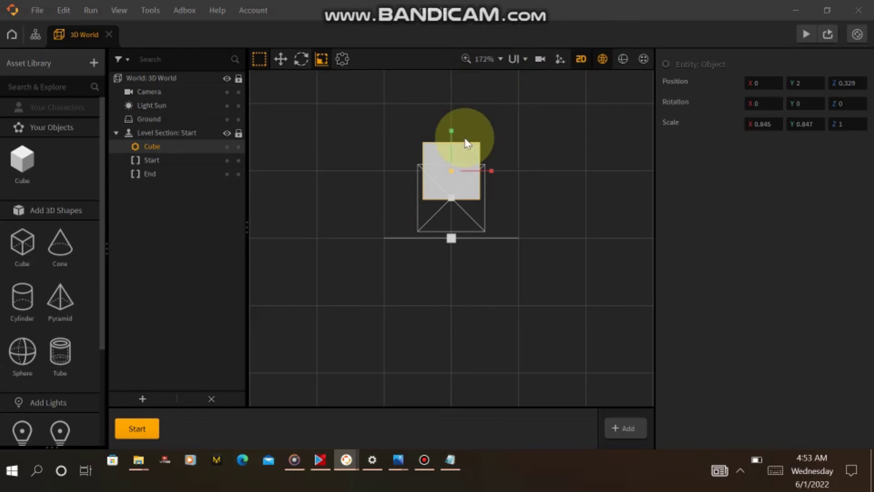
Switch the scene viewport back to the 3D view
click(601, 59)
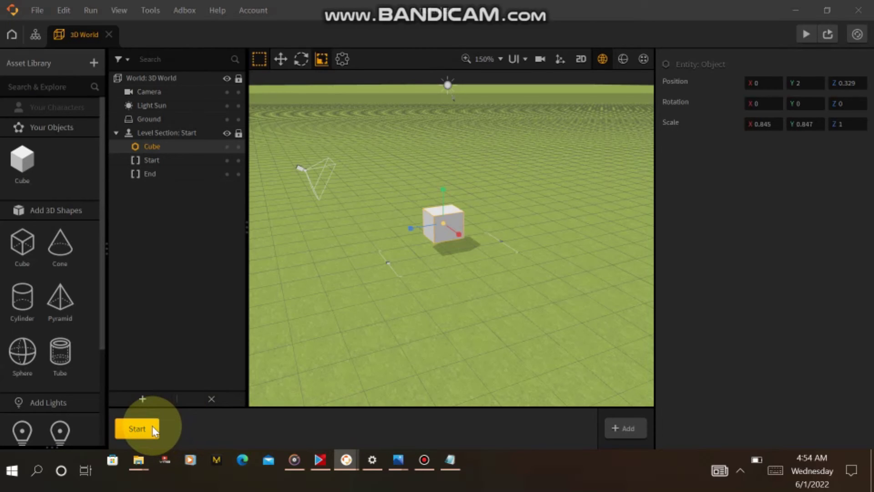
Add two new level sections, 1 and 2, to the 3D World
click(622, 430)
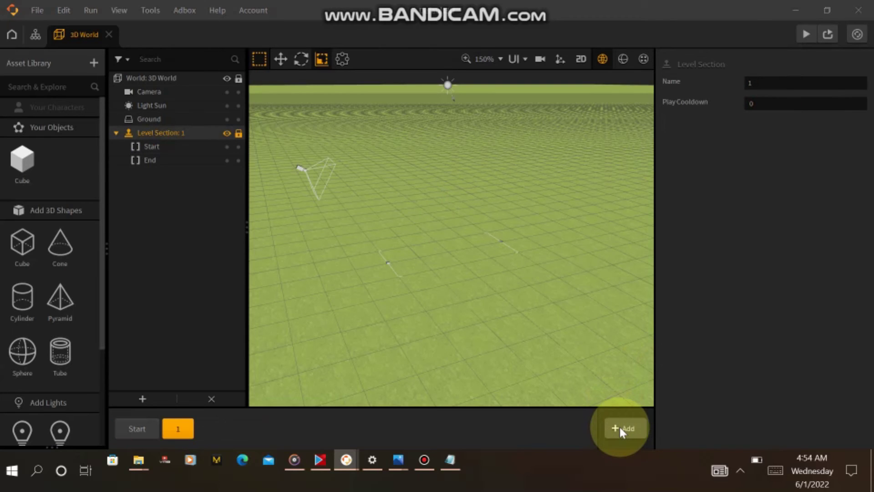
click(621, 428)
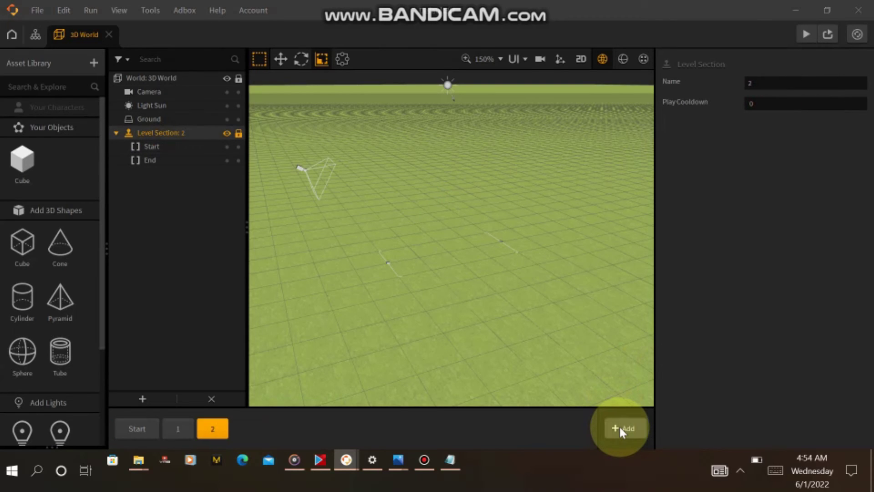
Delete level sections 2 and 1 from the 3D World
click(222, 424)
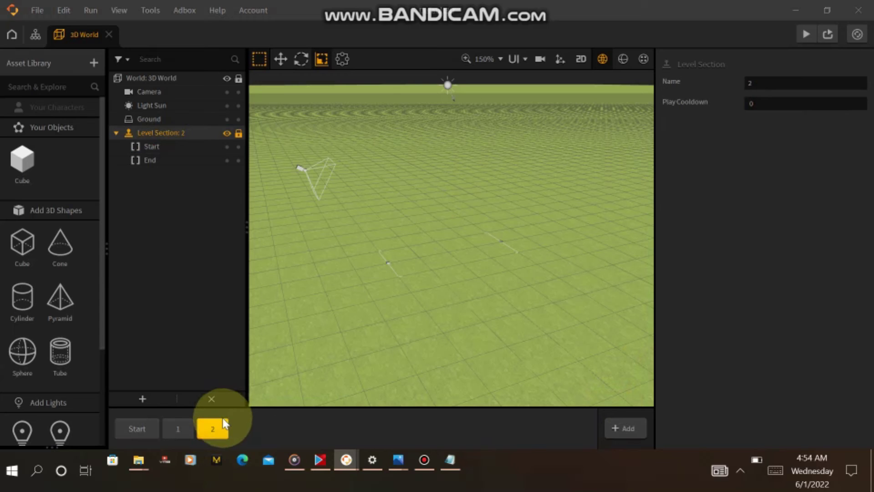
key(Delete)
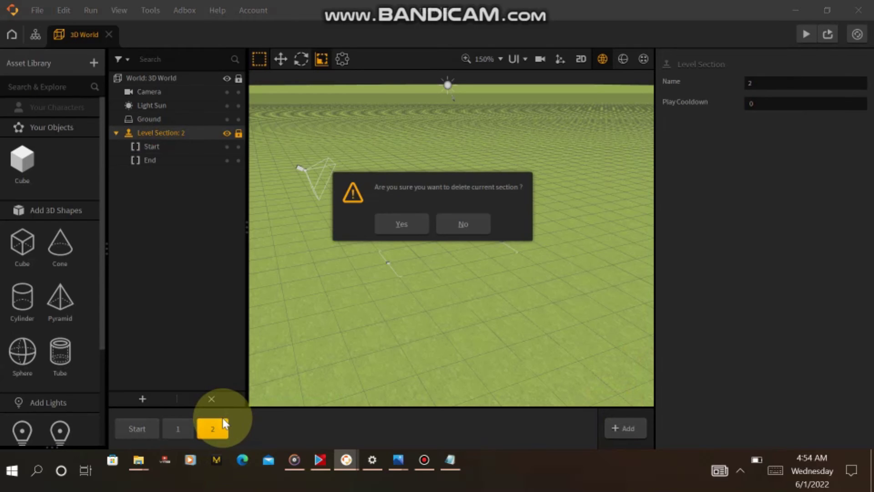
click(402, 220)
click(184, 428)
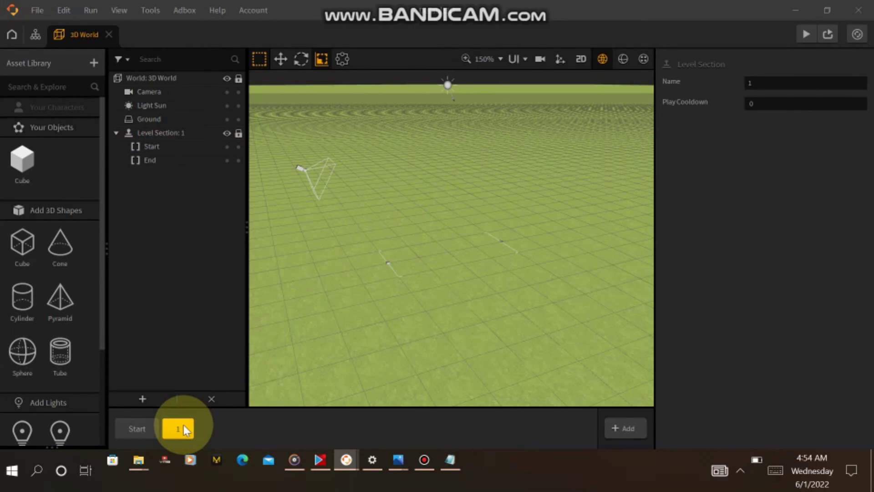
key(Delete)
click(405, 220)
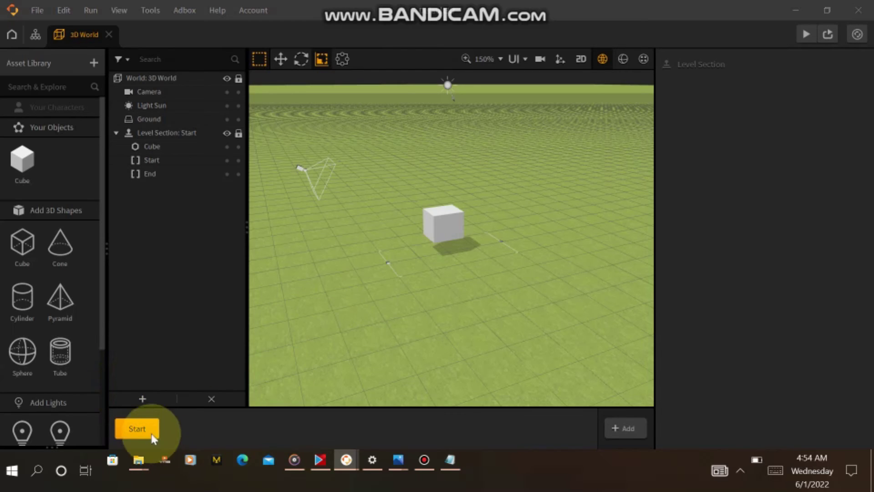
click(145, 399)
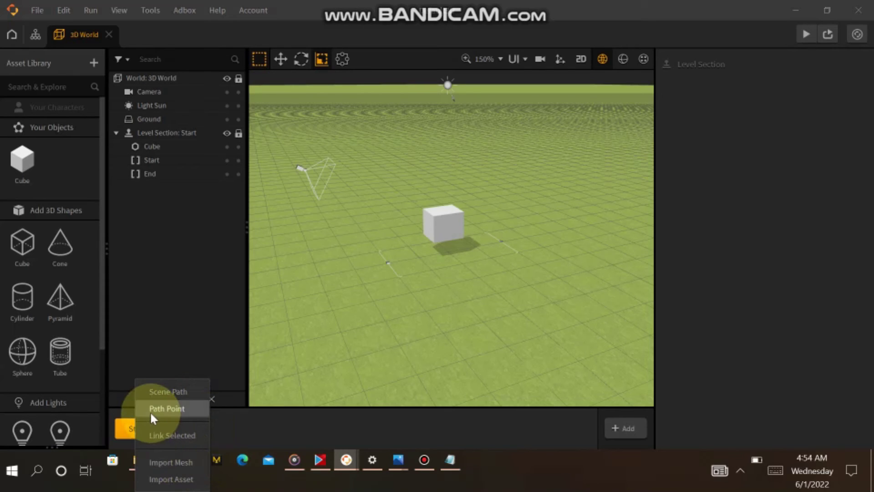
click(346, 338)
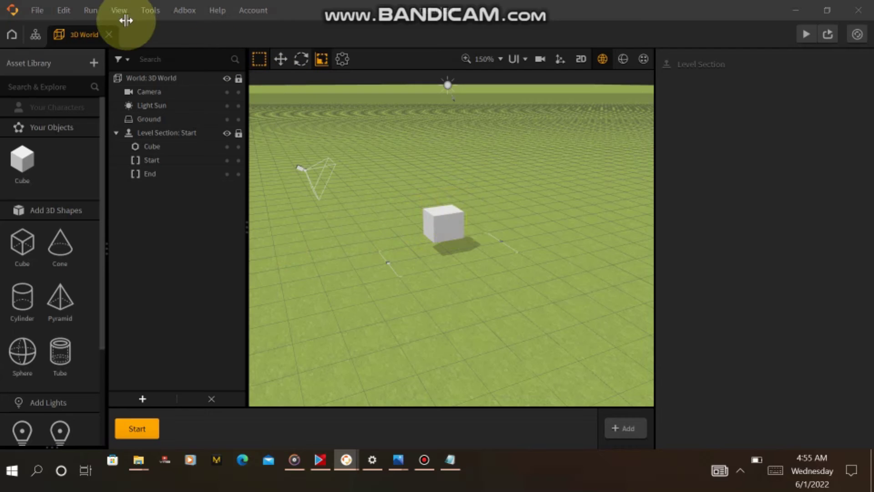
click(37, 11)
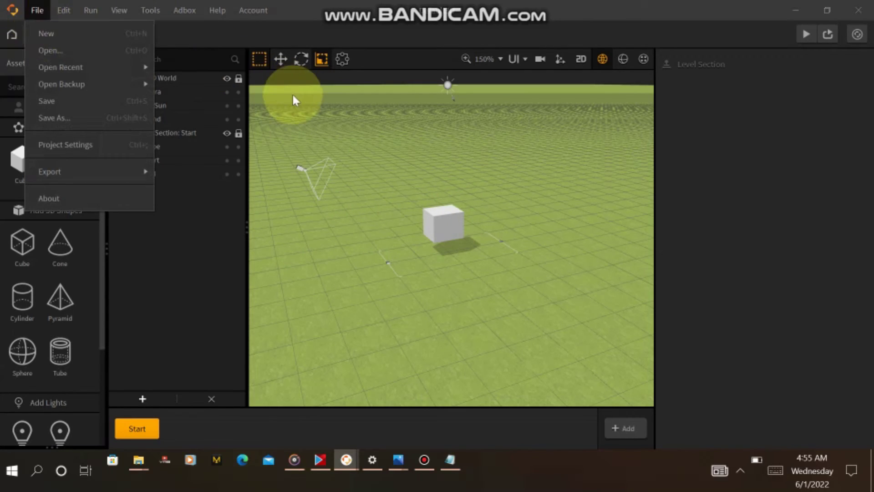
click(421, 203)
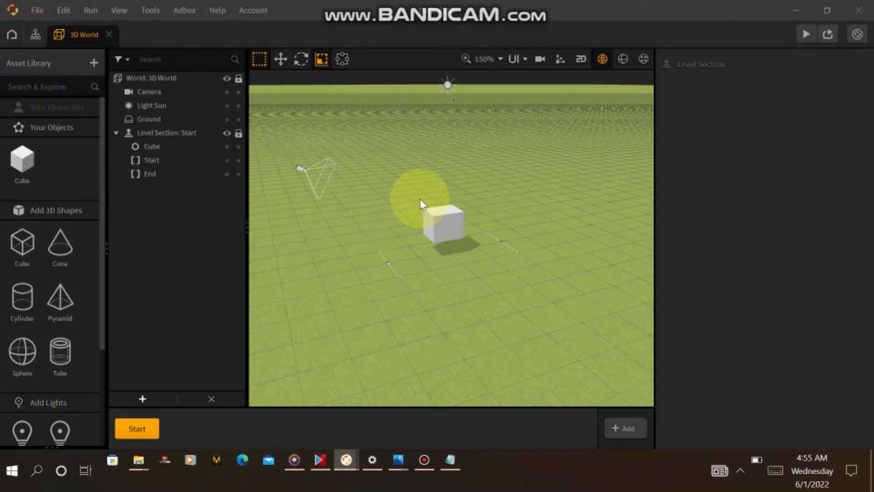
Turn the Cube object asset into a character by moving it into Your Characters
click(444, 226)
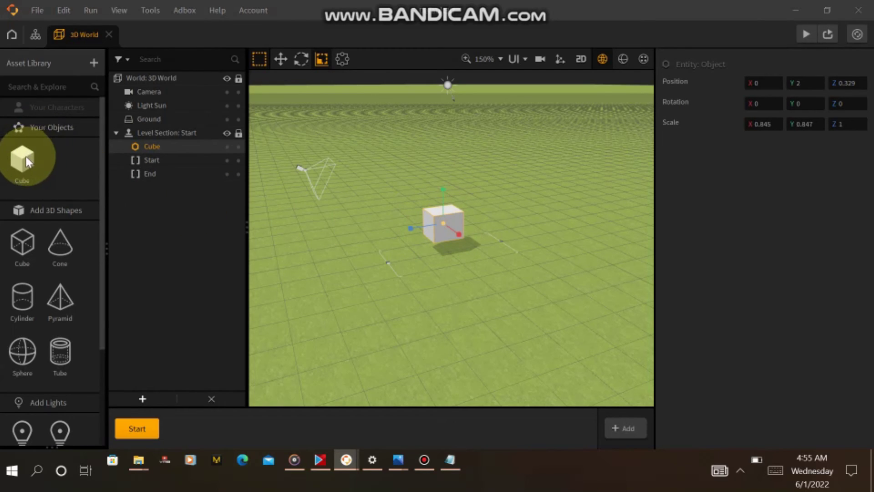
mouse_move(26, 157)
mouse_down()
mouse_move(57, 100)
mouse_move(29, 171)
mouse_move(27, 157)
mouse_up()
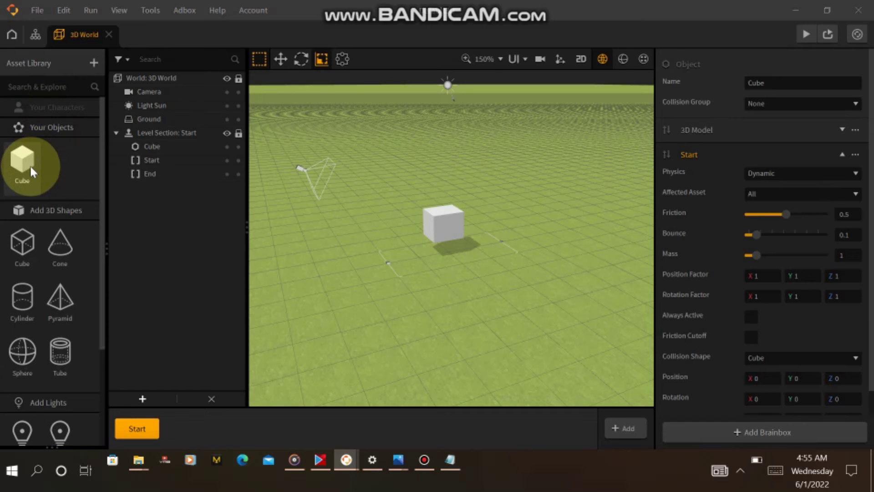
drag(25, 170, 53, 103)
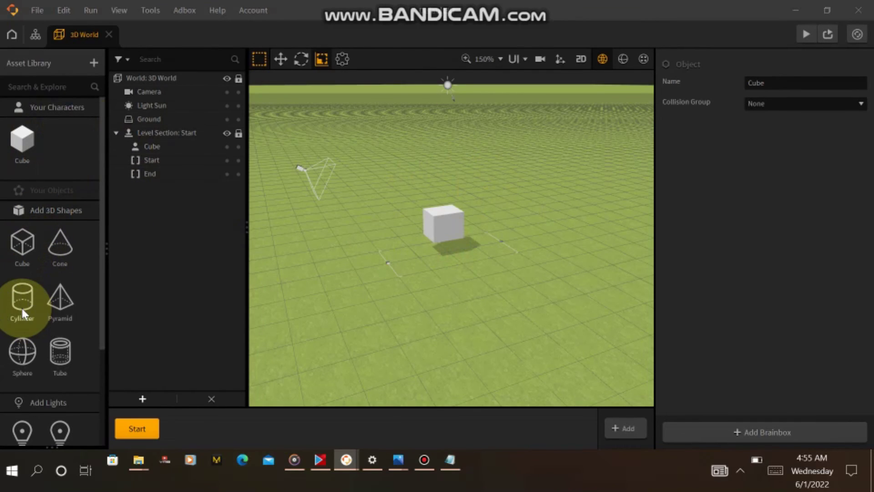
Examine the asset catalog's Top 3D Smart Assets and the node map, and return to the 3D World scene
drag(21, 304, 21, 293)
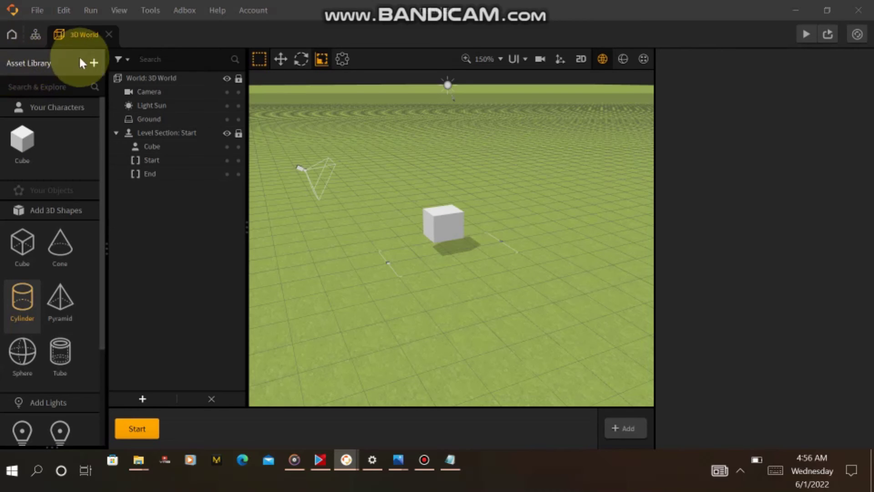
click(50, 69)
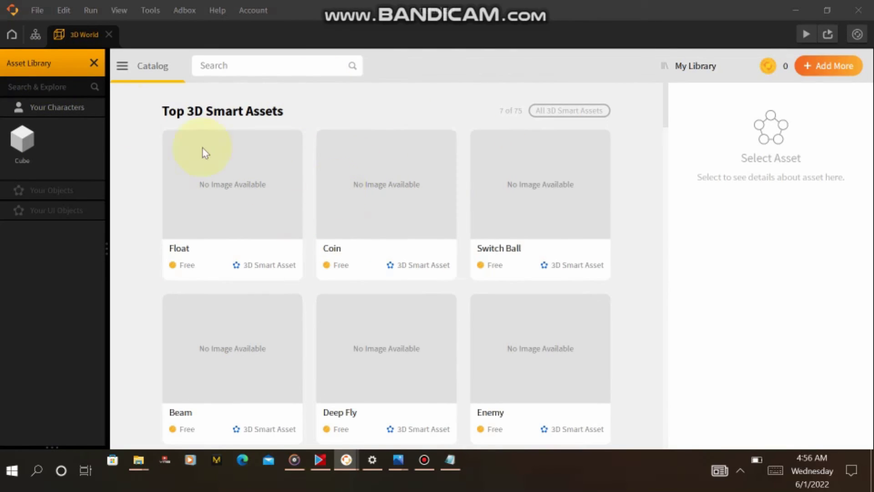
click(34, 34)
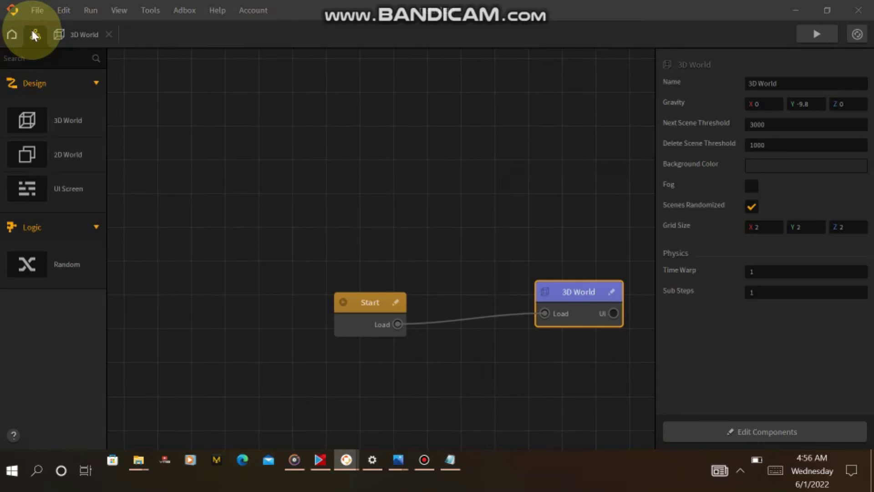
click(58, 36)
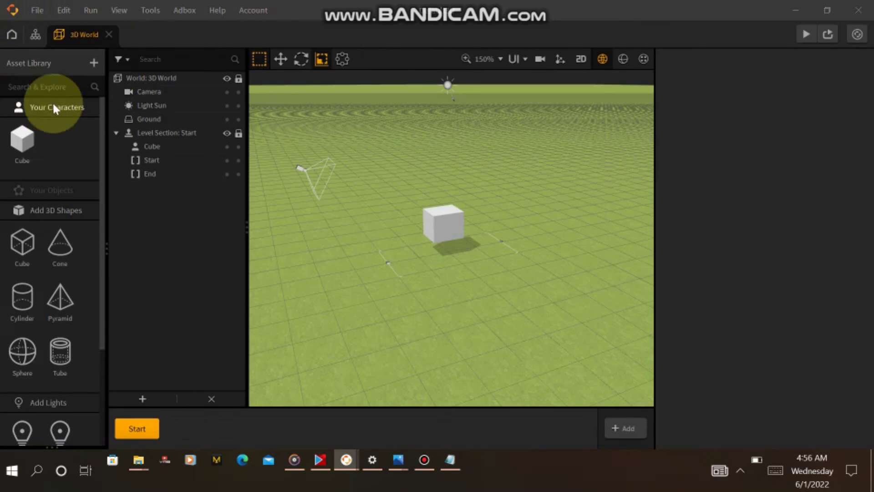
click(53, 69)
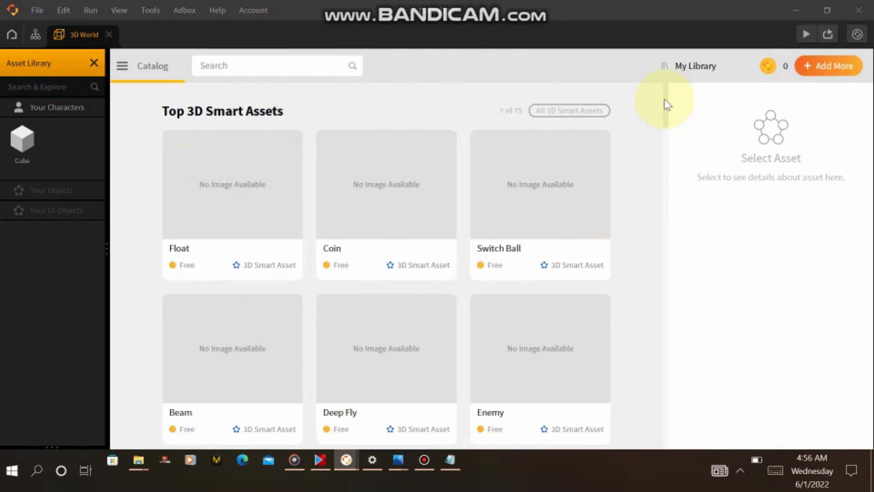
mouse_move(664, 99)
mouse_down()
mouse_move(663, 133)
mouse_move(659, 90)
mouse_up()
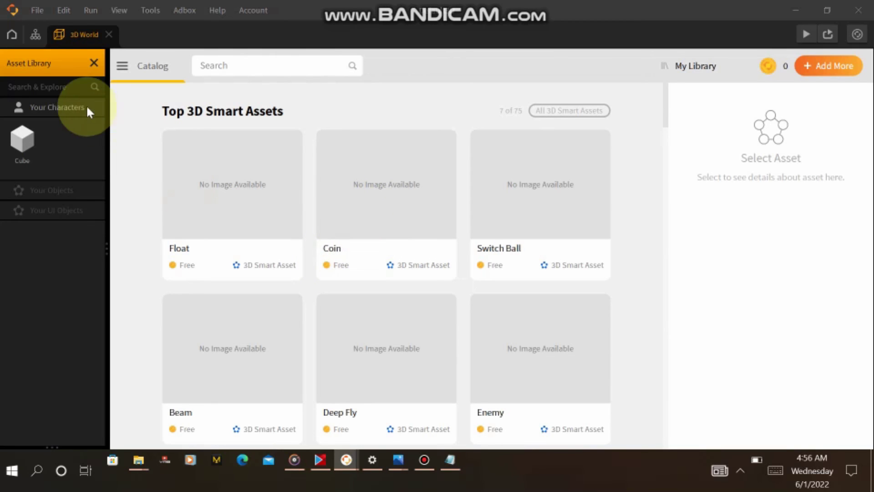
click(28, 40)
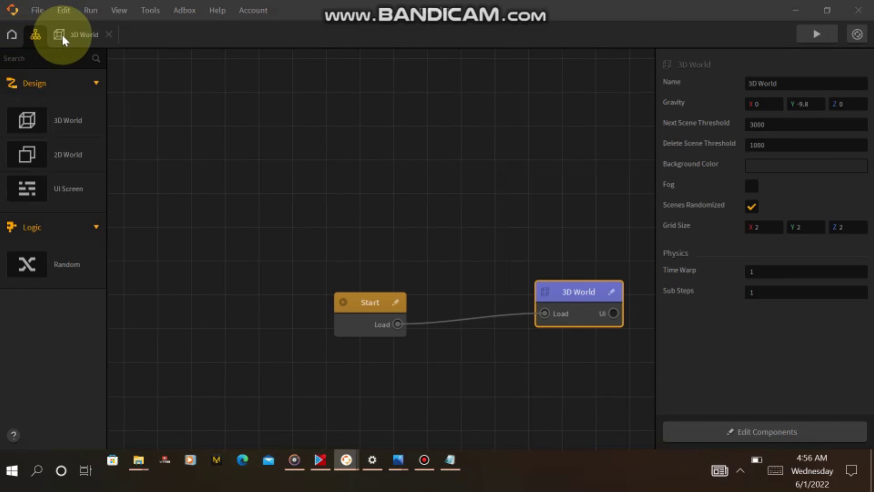
click(81, 35)
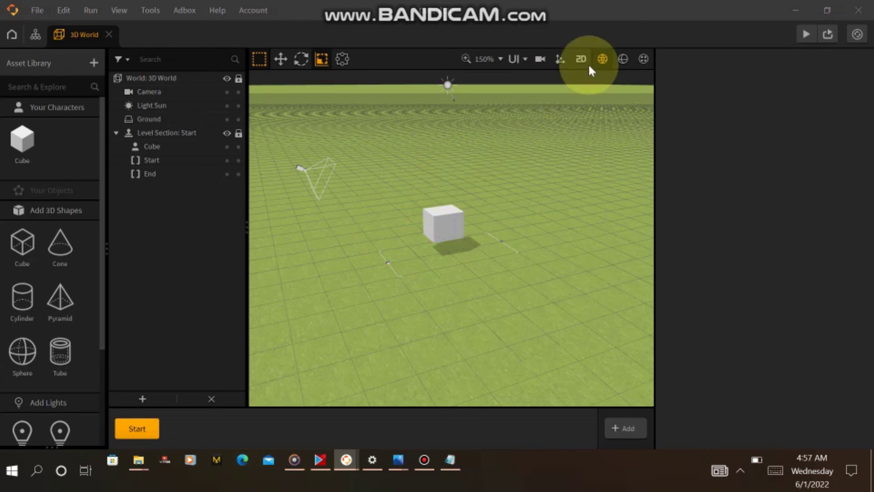
Preview the game with the cube character on the grass ground
click(805, 34)
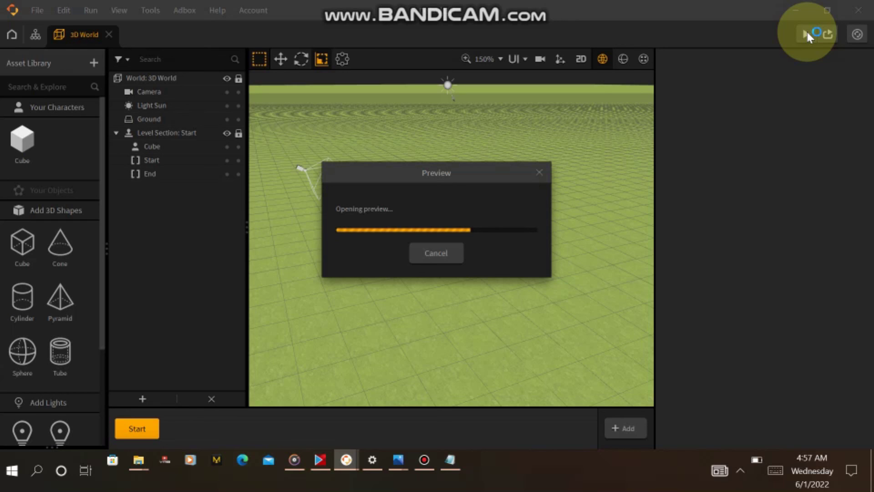
click(425, 463)
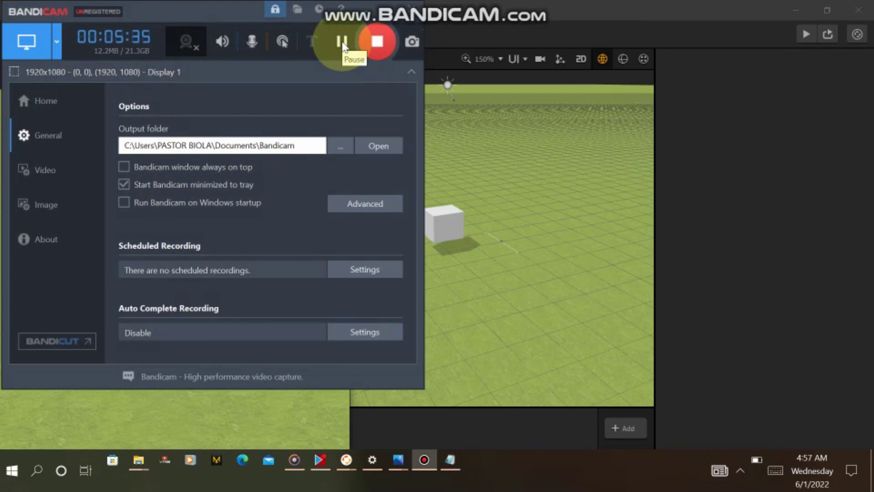
click(471, 184)
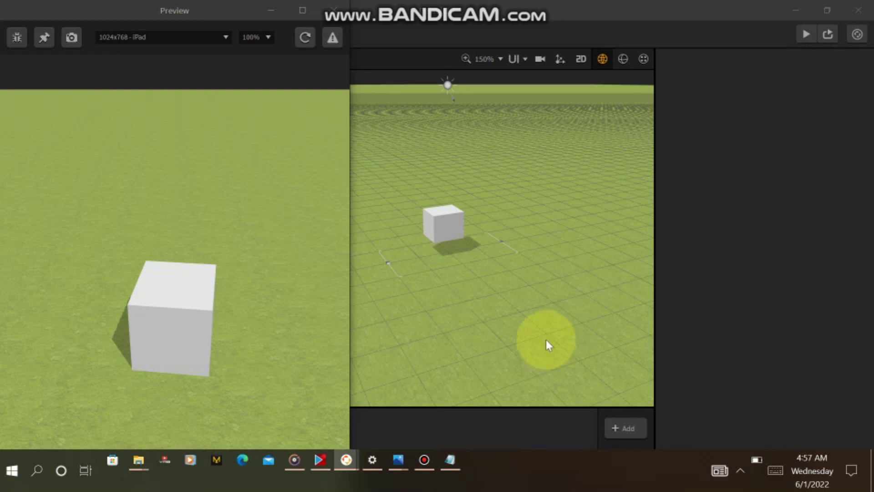
Rename the Ground object as LEVEL 1
click(553, 290)
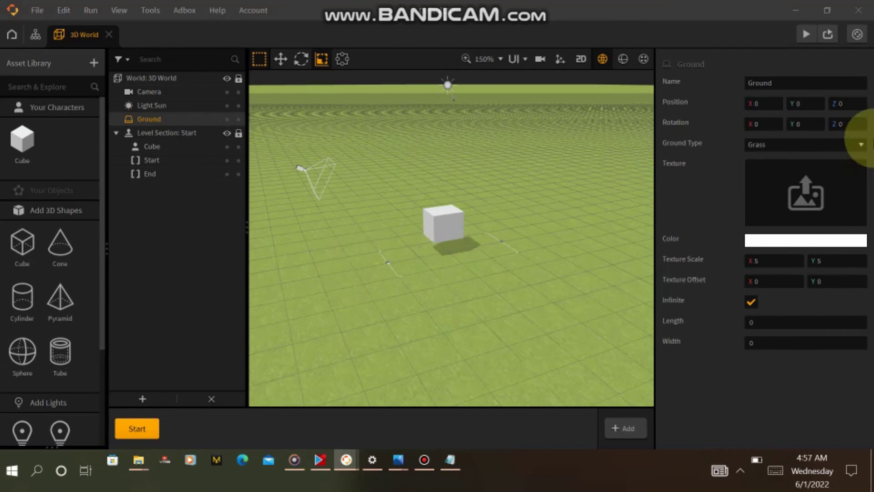
mouse_move(802, 201)
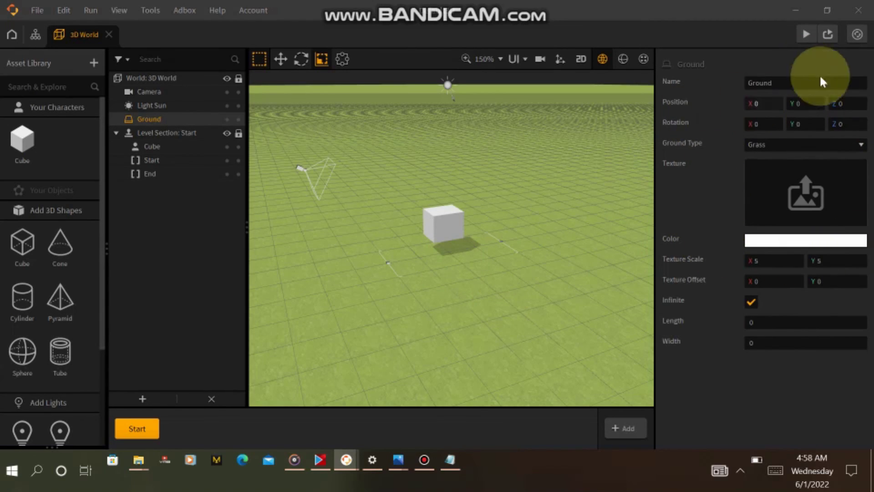
click(776, 81)
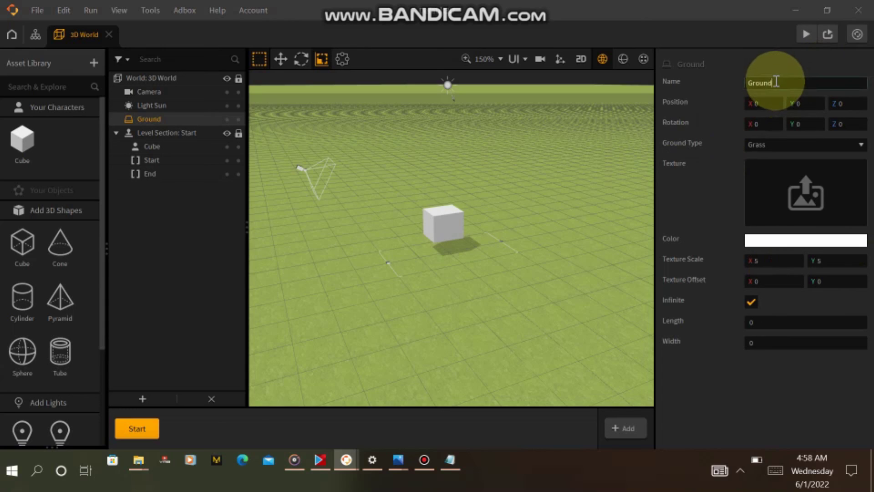
key(BackSpace)
key(BackSpace)
key(BackSpace)
key(BackSpace)
key(BackSpace)
key(BackSpace)
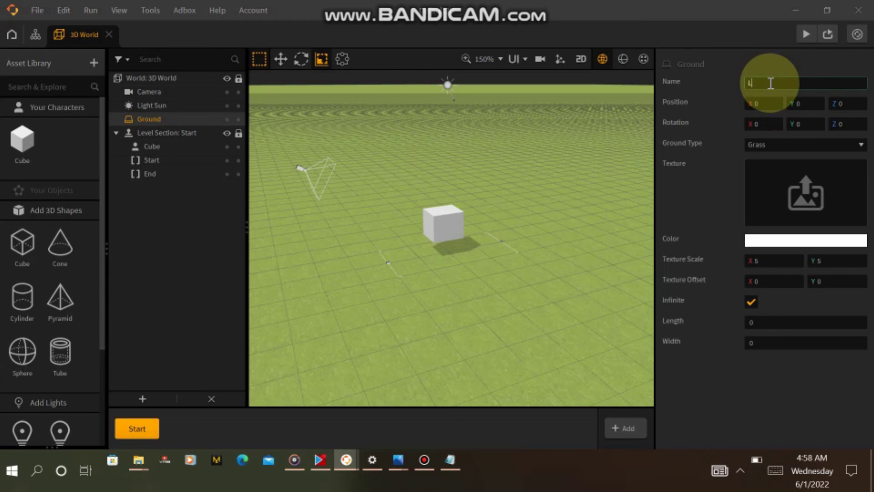
text(EVEL 1)
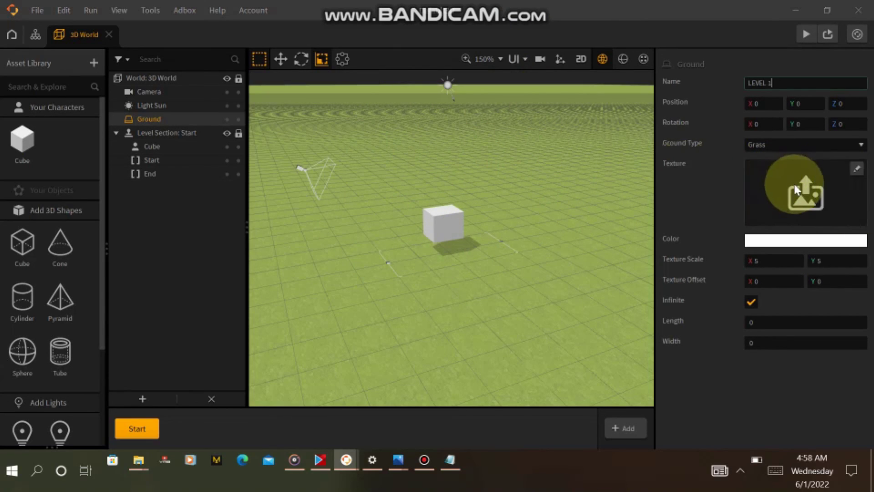
key(Return)
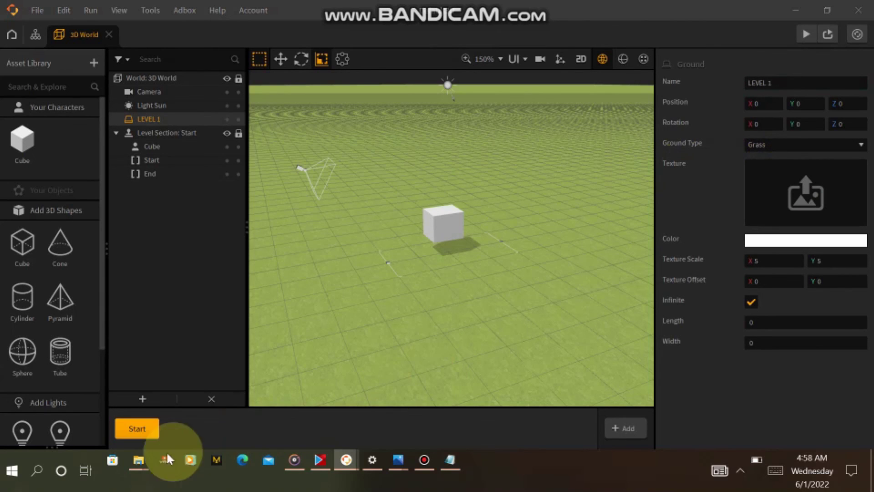
Switch to File Explorer, open the WHITE folder in Pictures and take the image beginning with 2a6f830a3662 for the ground's texture
mouse_move(142, 466)
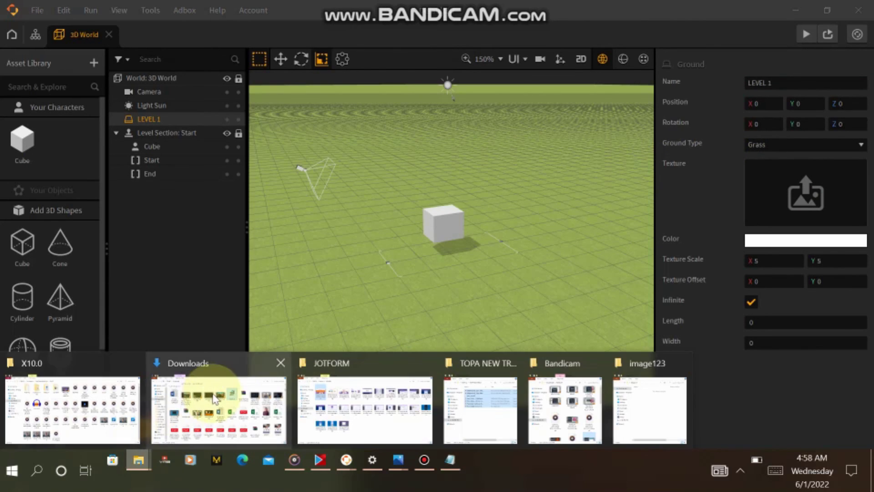
mouse_move(215, 398)
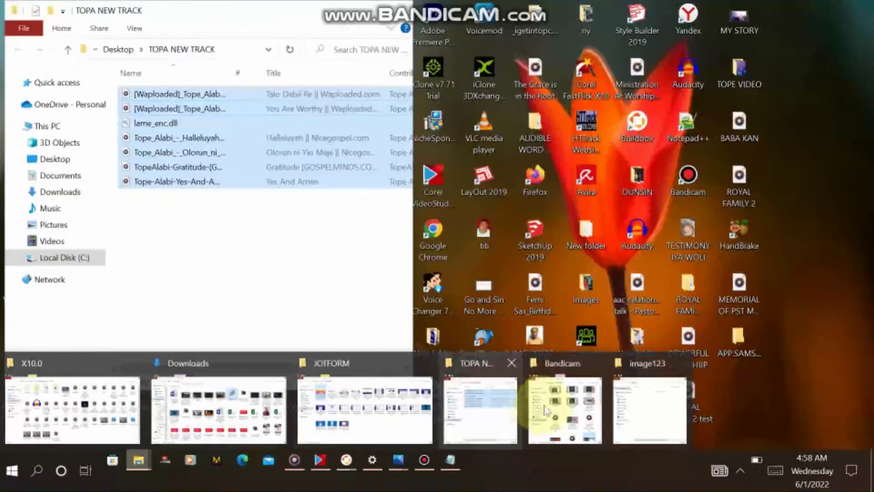
mouse_move(522, 400)
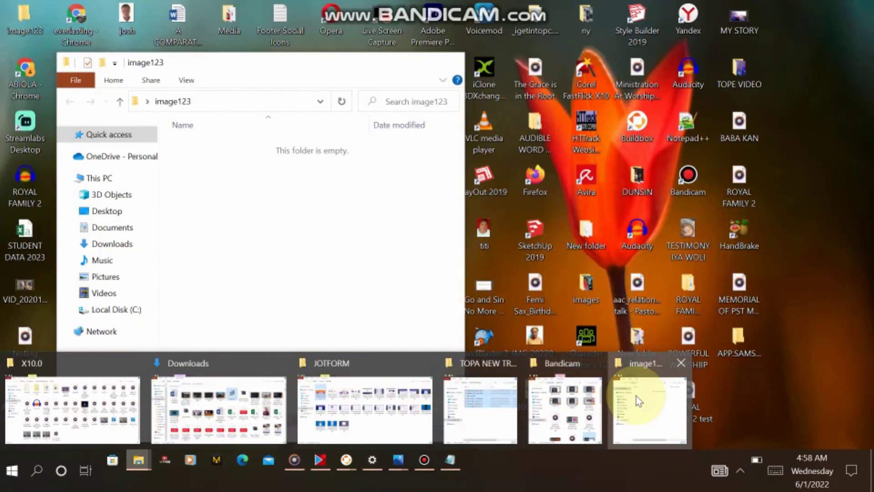
click(635, 396)
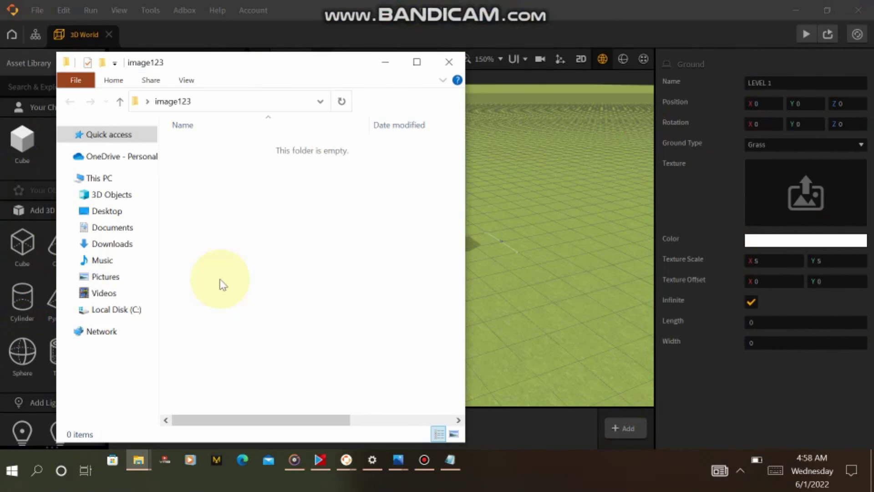
click(106, 266)
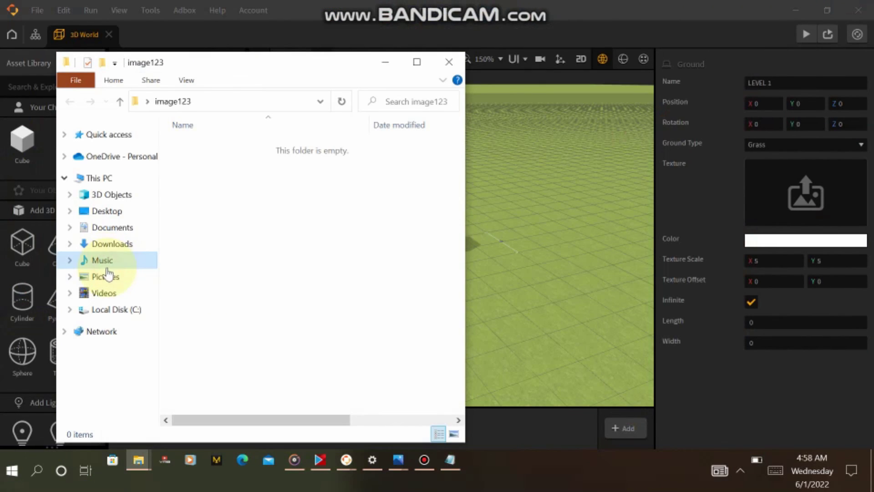
click(106, 276)
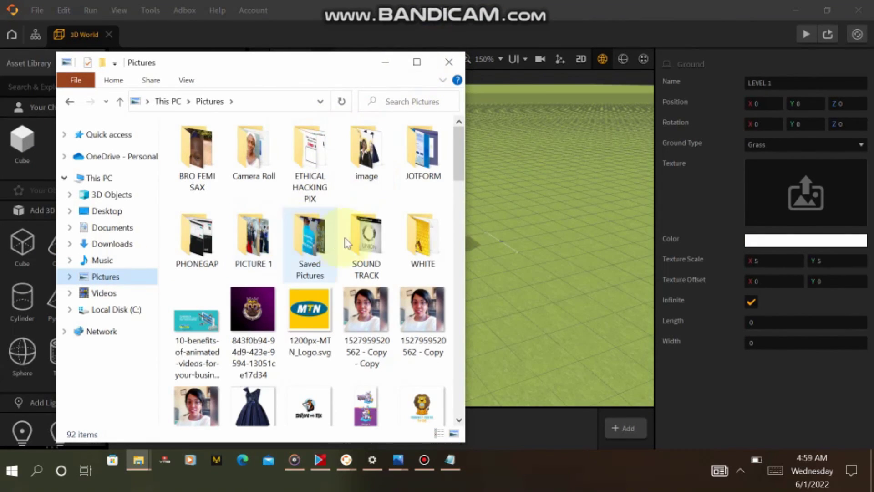
double_click(403, 246)
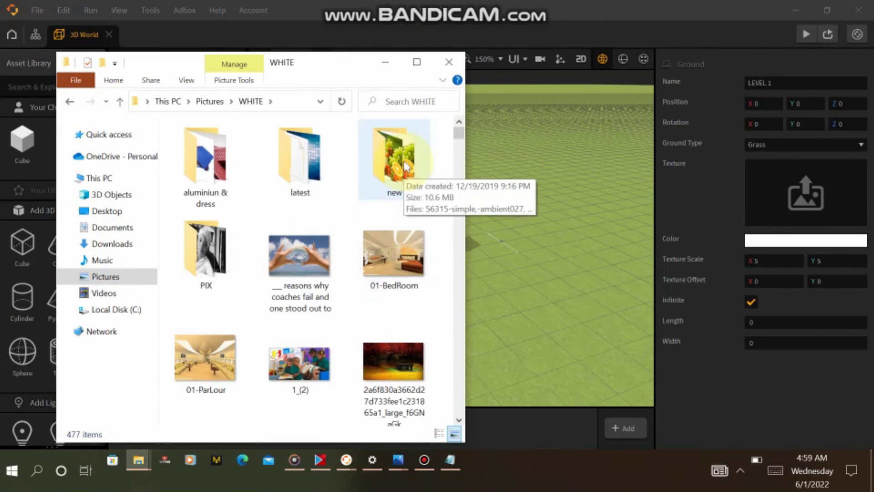
click(405, 355)
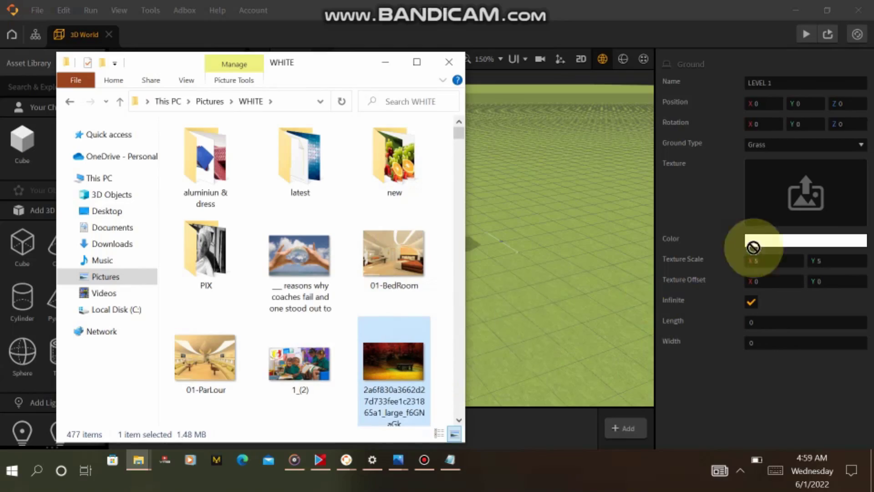